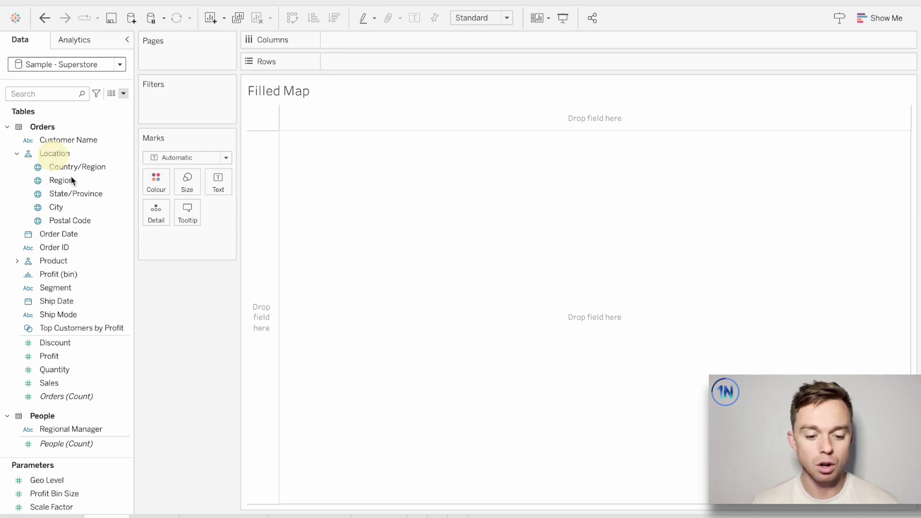
Walk through the Location fields: Country/Region, Region, State/Province, City and Postal Code
{"action": "left_click", "coordinate": [30, 165]}
{"action": "left_click", "coordinate": [38, 218]}
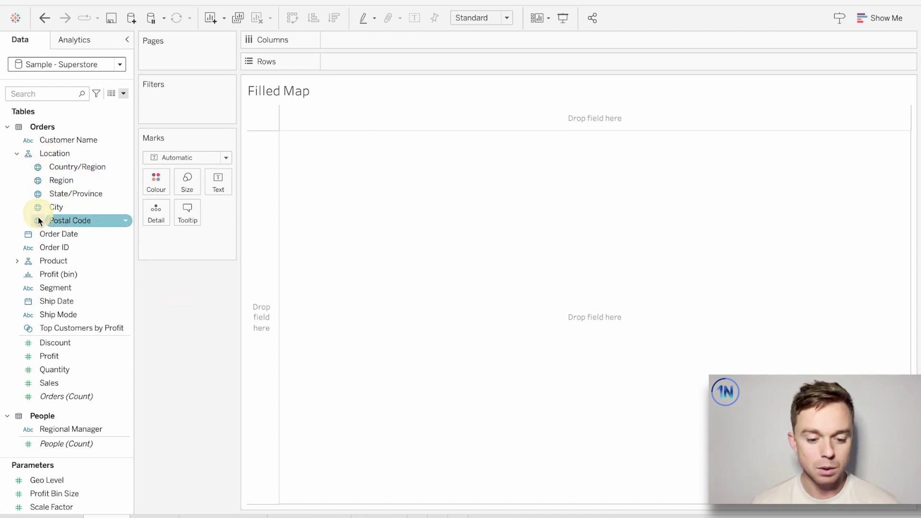
{"action": "left_click", "coordinate": [36, 167]}
{"action": "left_click", "coordinate": [37, 206]}
{"action": "left_click", "coordinate": [37, 192]}
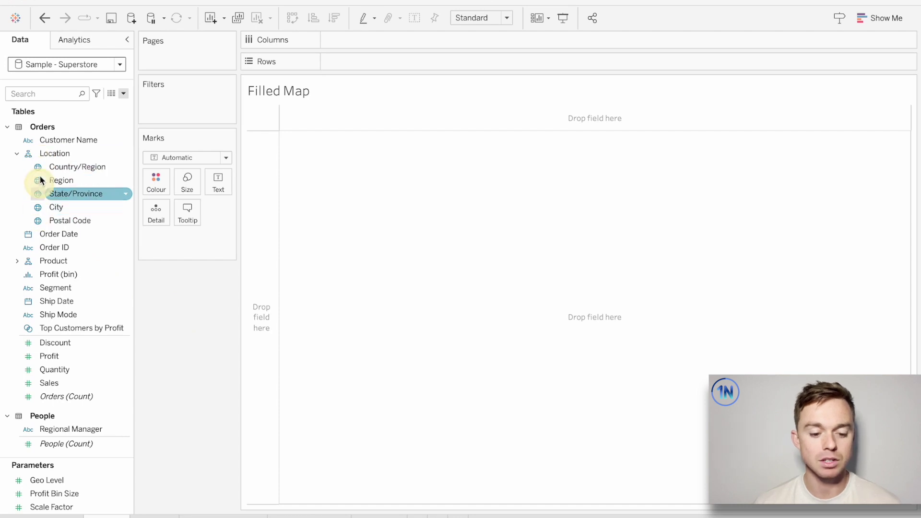
{"action": "left_click", "coordinate": [42, 156]}
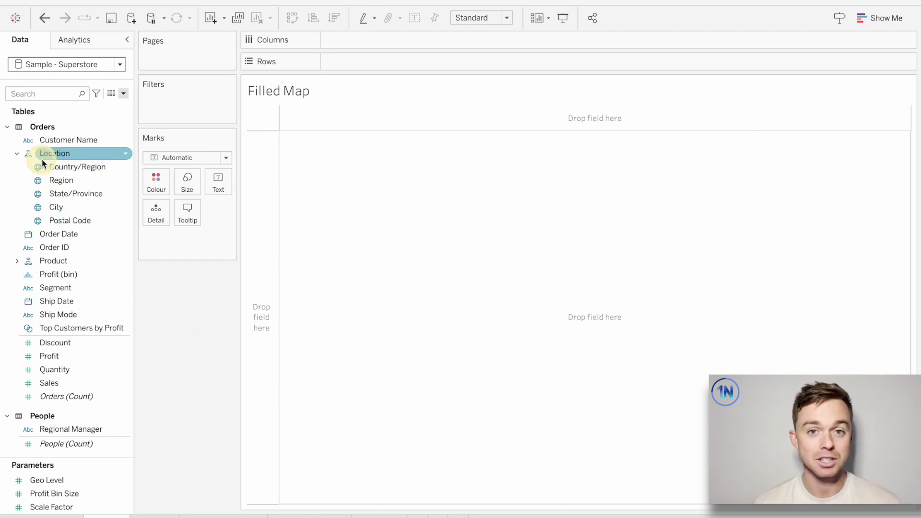
{"action": "left_click", "coordinate": [35, 165]}
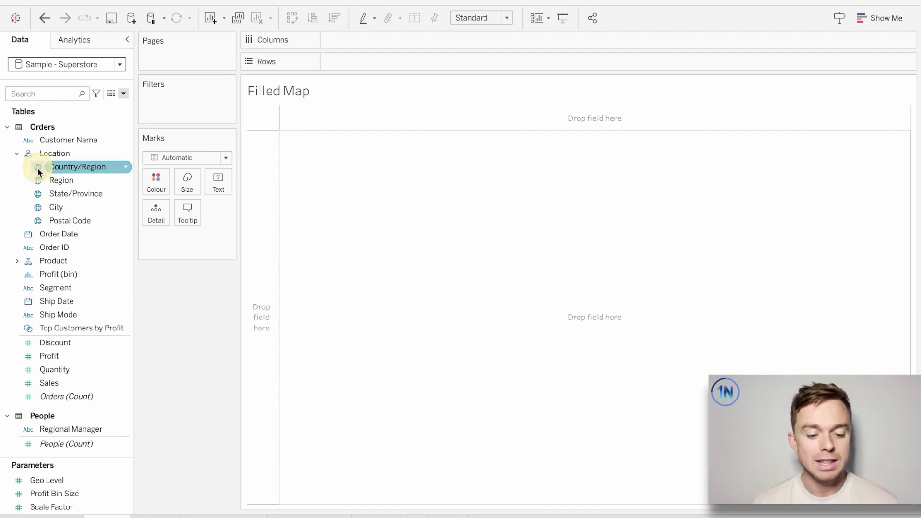
{"action": "left_click", "coordinate": [36, 193]}
{"action": "left_click", "coordinate": [37, 221]}
{"action": "left_click", "coordinate": [38, 155]}
{"action": "left_click", "coordinate": [38, 194]}
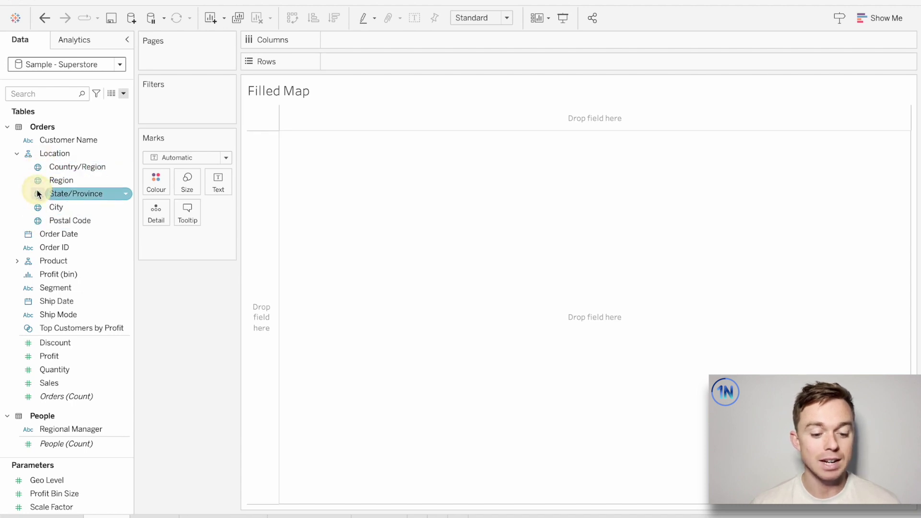
{"action": "left_click", "coordinate": [41, 181]}
Highlight State/Province and Postal Code, clear the selection, and show the Sample - Superstore data source
{"action": "left_click", "coordinate": [96, 192]}
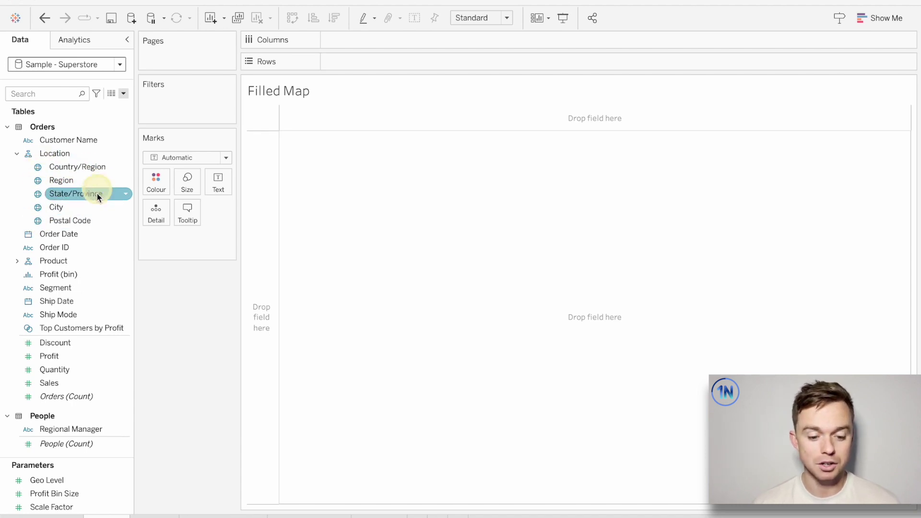
{"action": "left_click", "coordinate": [90, 221]}
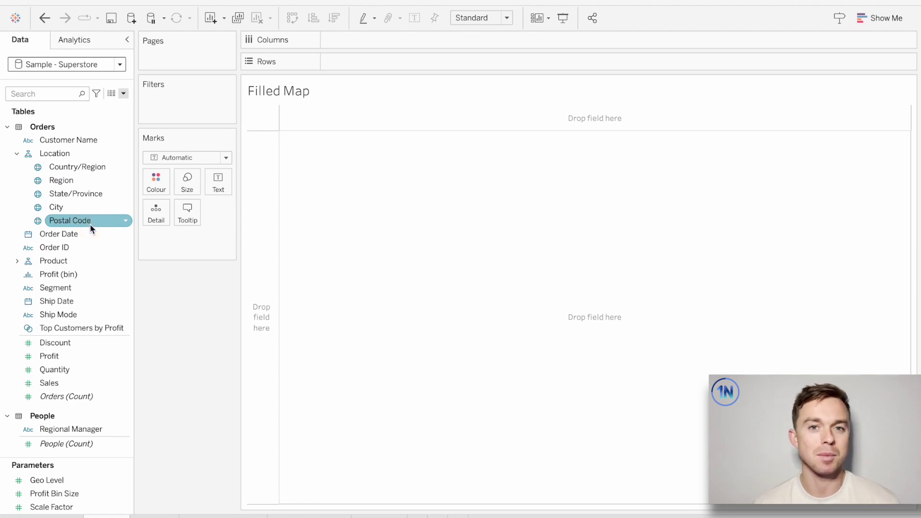
{"action": "left_click", "coordinate": [50, 465]}
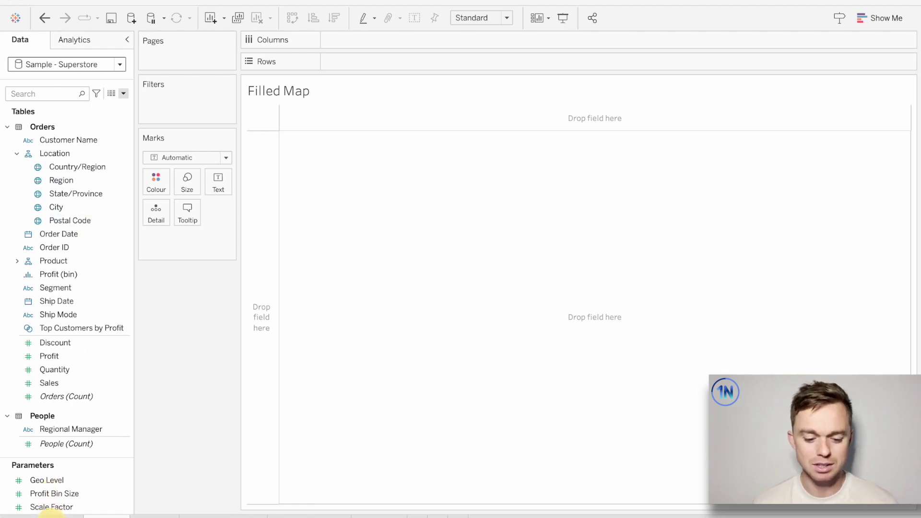
{"action": "left_click", "coordinate": [50, 515]}
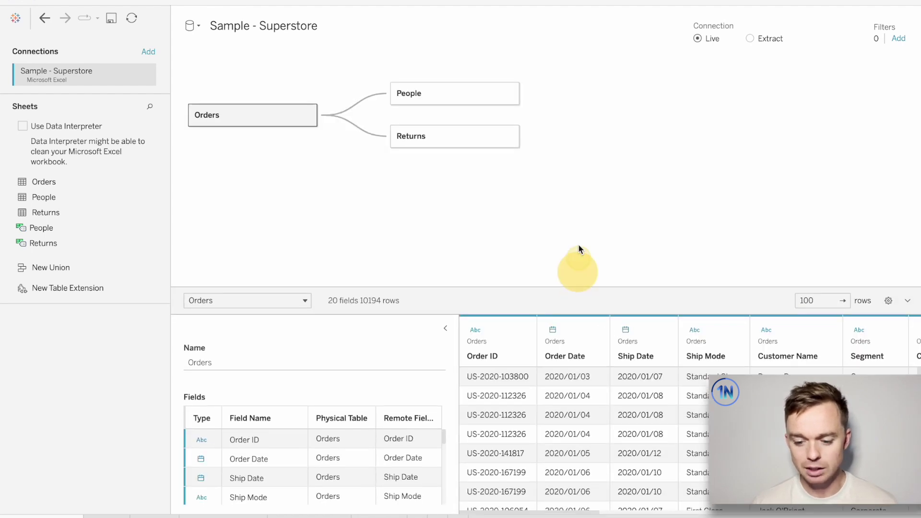
Inspect the Orders geographic columns, such as State/Province 'Illinois', then return to the Filled Map sheet
{"action": "left_click_drag", "start_coordinate": [579, 305], "coordinate": [578, 194]}
{"action": "scroll", "coordinate": [754, 304], "scroll_direction": "right", "scroll_amount": 10}
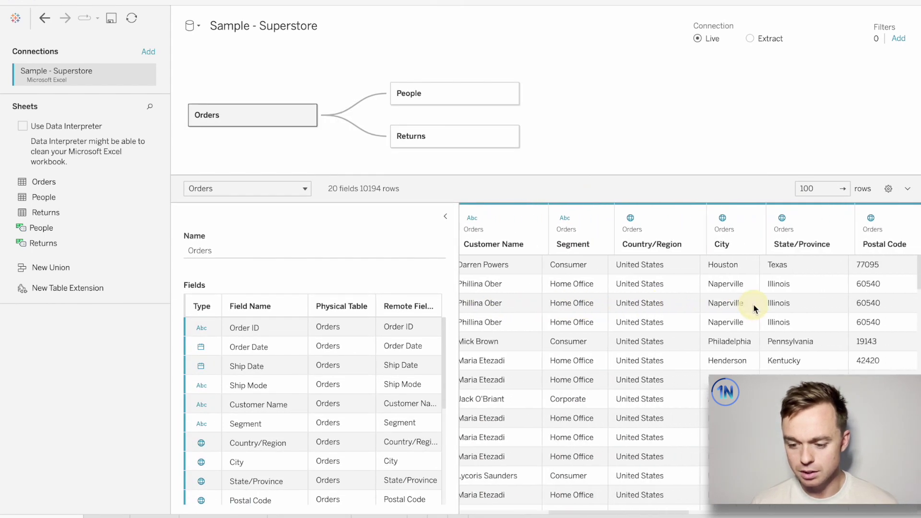
{"action": "scroll", "coordinate": [753, 304], "scroll_direction": "right", "scroll_amount": 5}
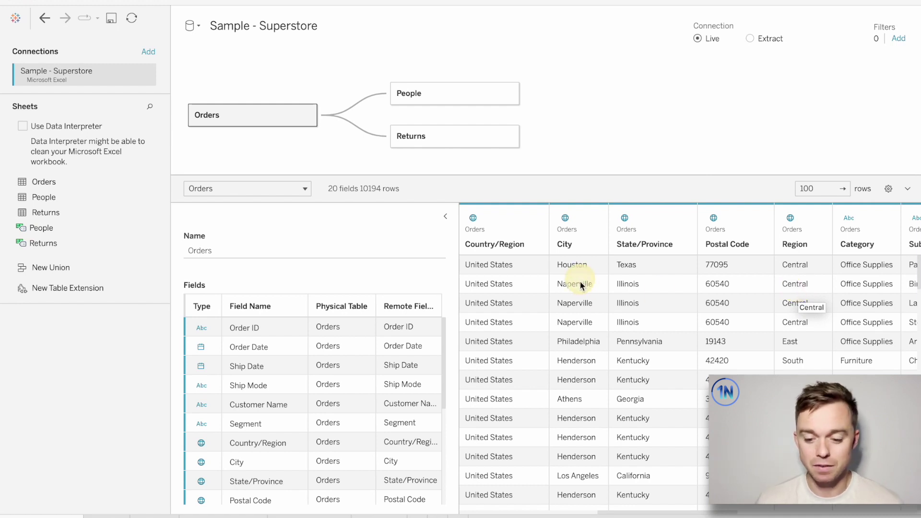
{"action": "left_click", "coordinate": [665, 307]}
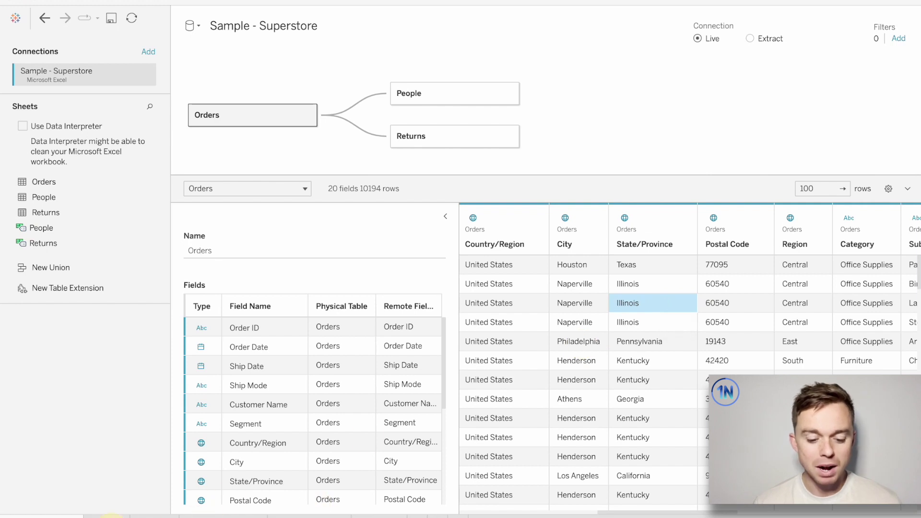
{"action": "left_click", "coordinate": [110, 517]}
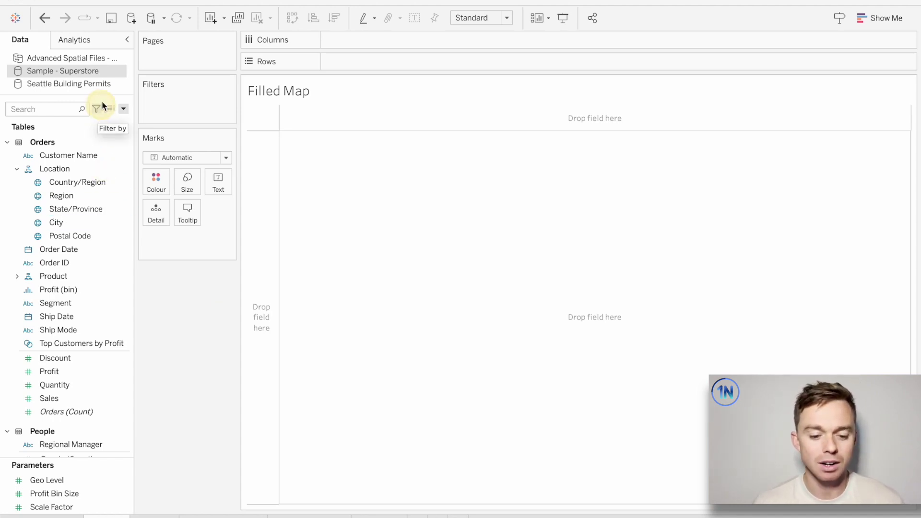
{"action": "left_click_drag", "start_coordinate": [104, 95], "coordinate": [104, 79]}
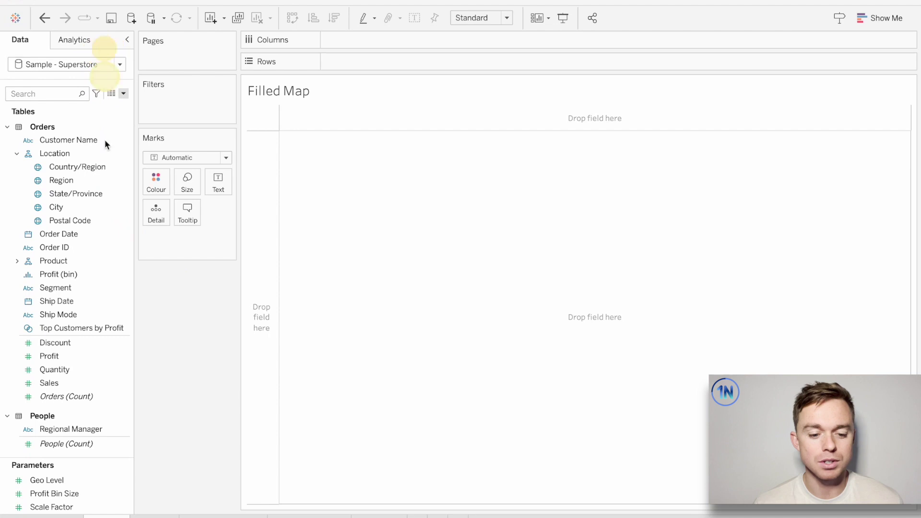
{"action": "left_click", "coordinate": [37, 167]}
{"action": "mouse_move", "coordinate": [123, 280]}
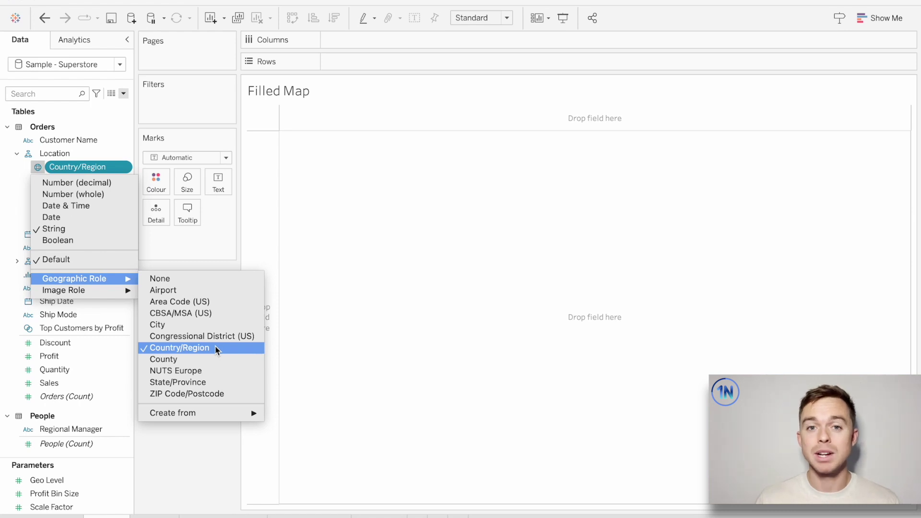
{"action": "left_click", "coordinate": [325, 206]}
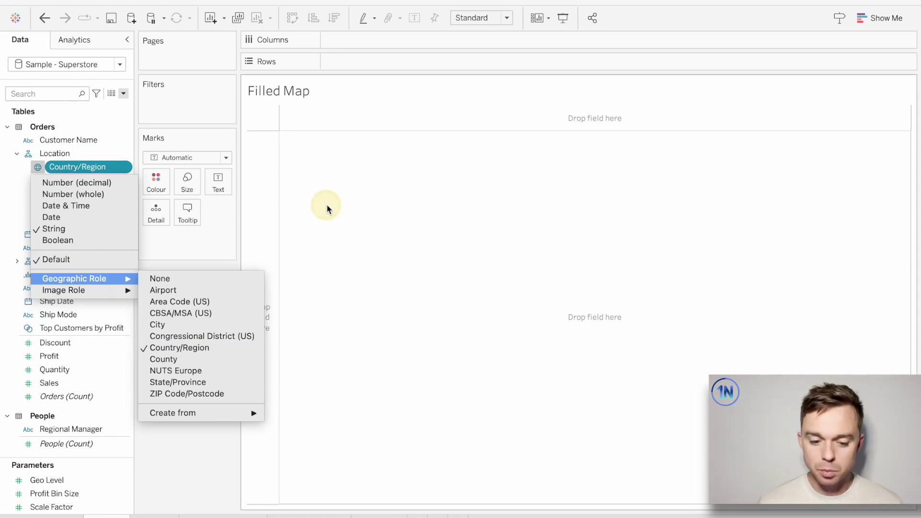
{"action": "right_click", "coordinate": [37, 207]}
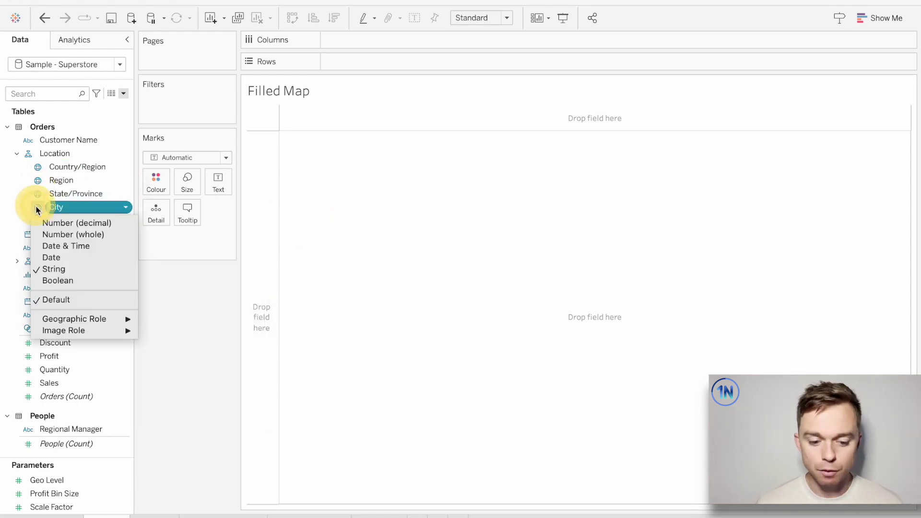
{"action": "mouse_move", "coordinate": [119, 325]}
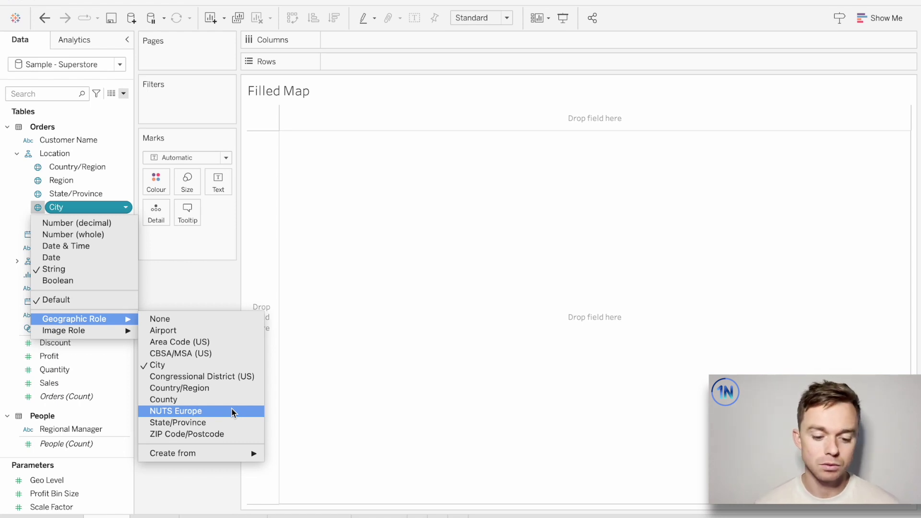
{"action": "left_click", "coordinate": [396, 327]}
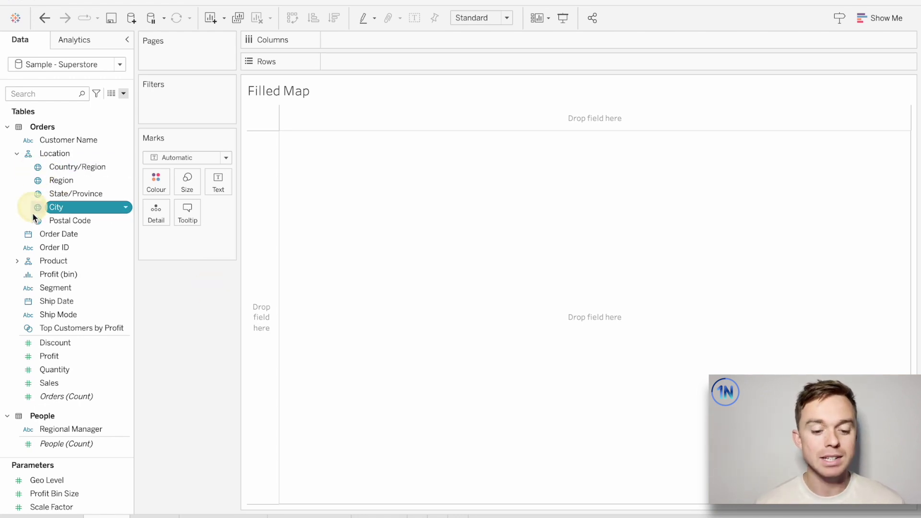
{"action": "left_click", "coordinate": [45, 172]}
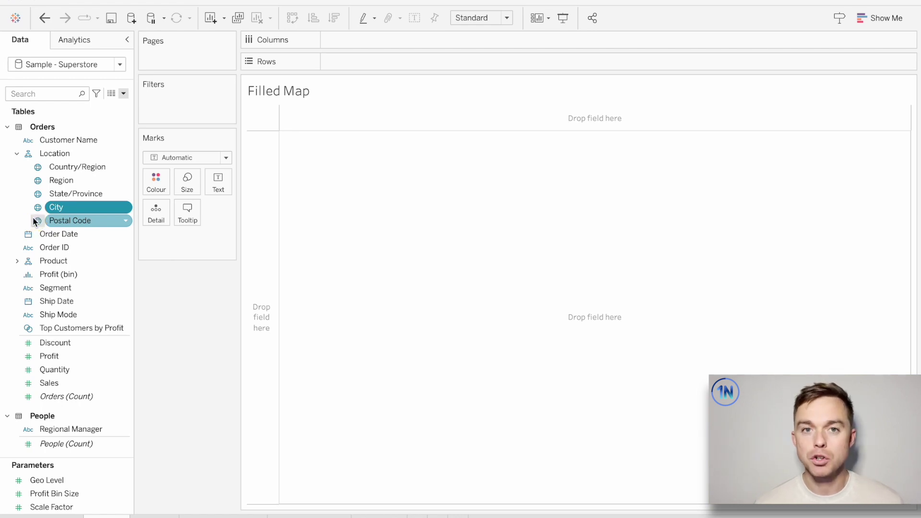
Place State/Province on Detail to generate a map
{"action": "left_click", "coordinate": [81, 194]}
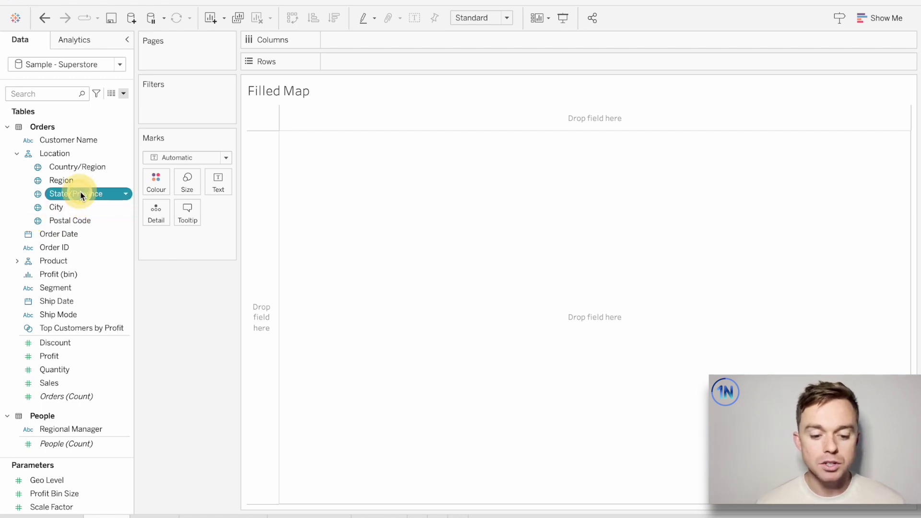
{"action": "left_click_drag", "start_coordinate": [82, 194], "coordinate": [152, 211]}
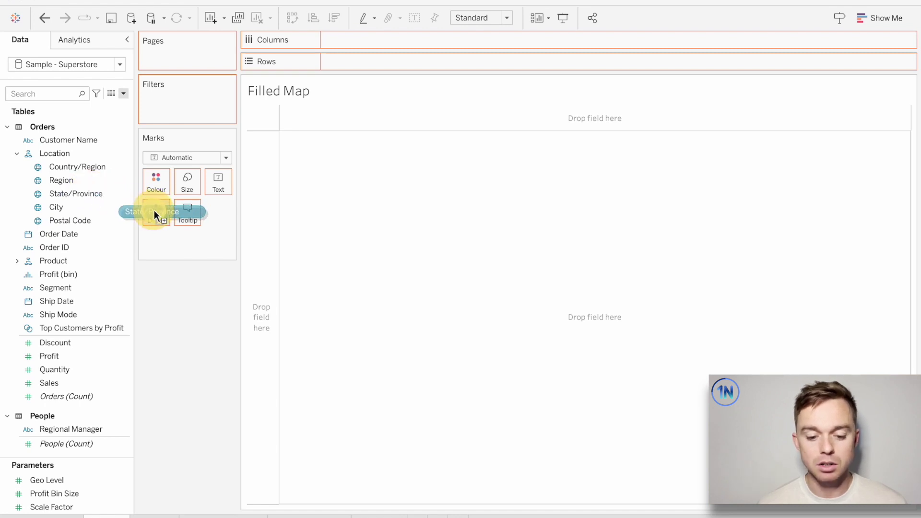
{"action": "left_click_drag", "start_coordinate": [154, 210], "coordinate": [152, 209]}
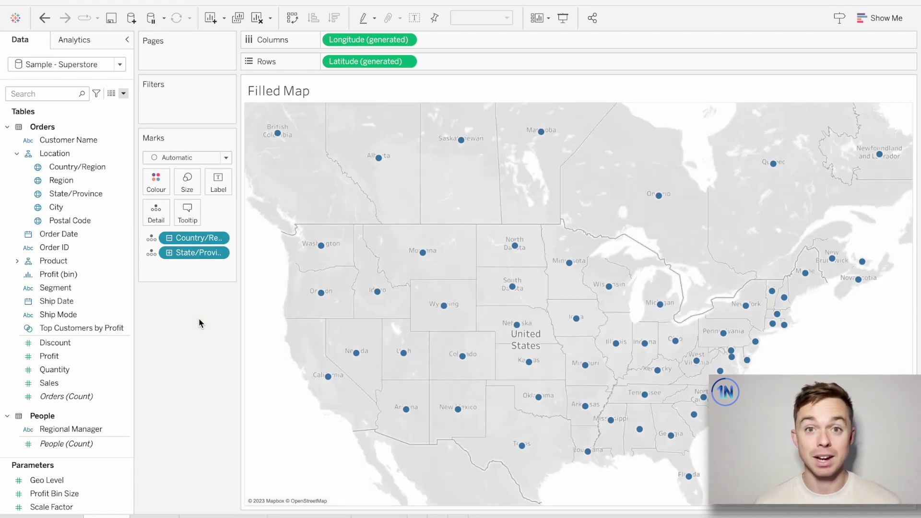
Clear the sheet, double-click State/Province for a point map, and colour states by Profit
{"action": "key", "text": "alt+shift+BackSpace"}
{"action": "left_click", "coordinate": [72, 198]}
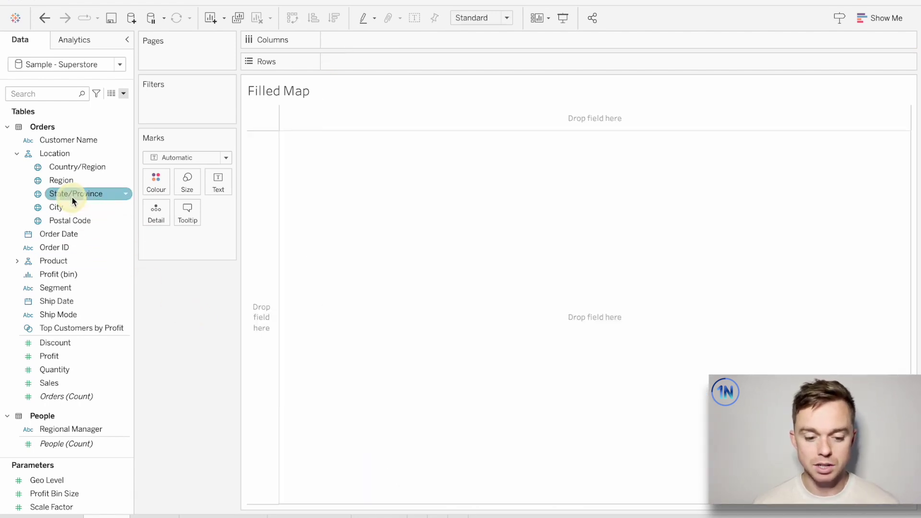
{"action": "double_click", "coordinate": [75, 196]}
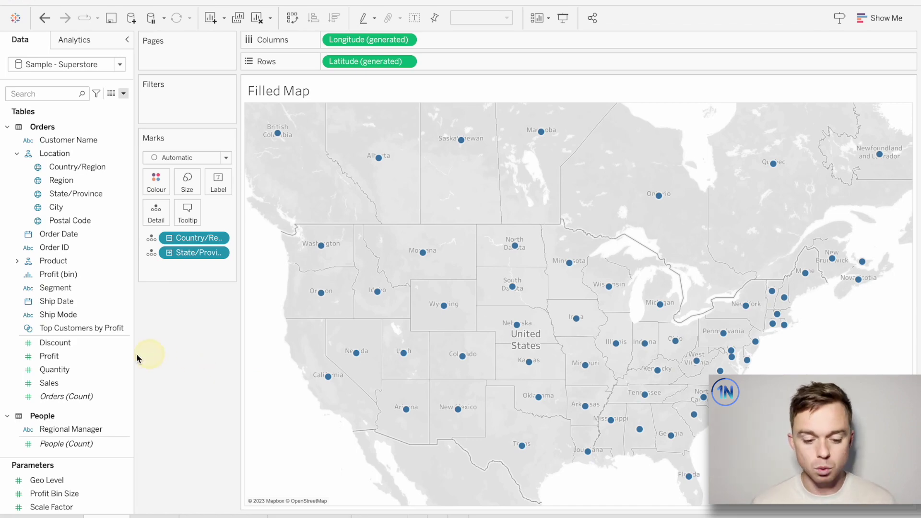
{"action": "left_click_drag", "start_coordinate": [49, 356], "coordinate": [154, 179]}
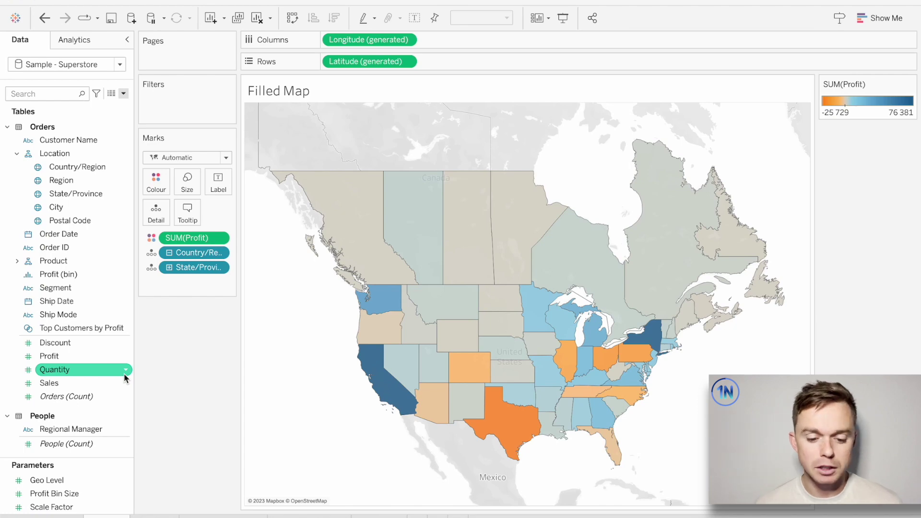
Select the Country/Region field on the Marks card of the profit-coloured map
{"action": "left_click", "coordinate": [182, 254]}
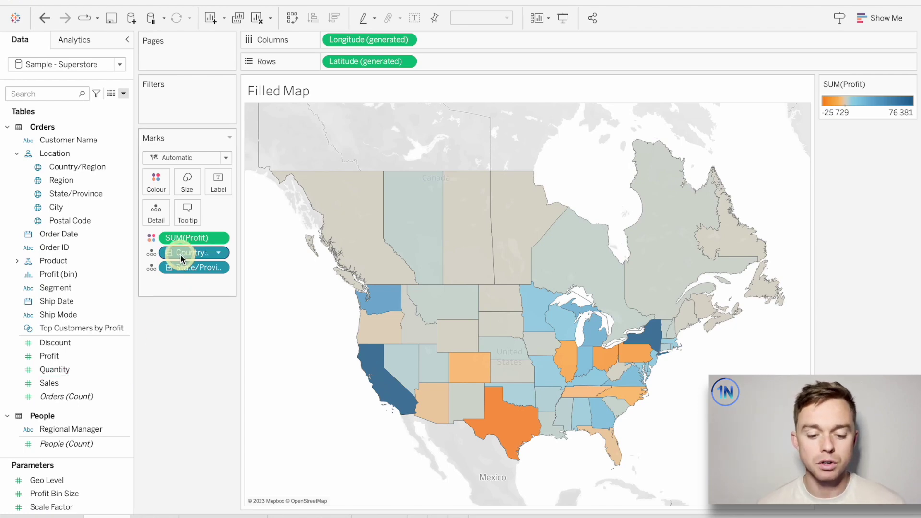
Replace Country/Region with City as detail and inspect the Pueblo, Colorado point
{"action": "left_click_drag", "start_coordinate": [182, 257], "coordinate": [192, 312]}
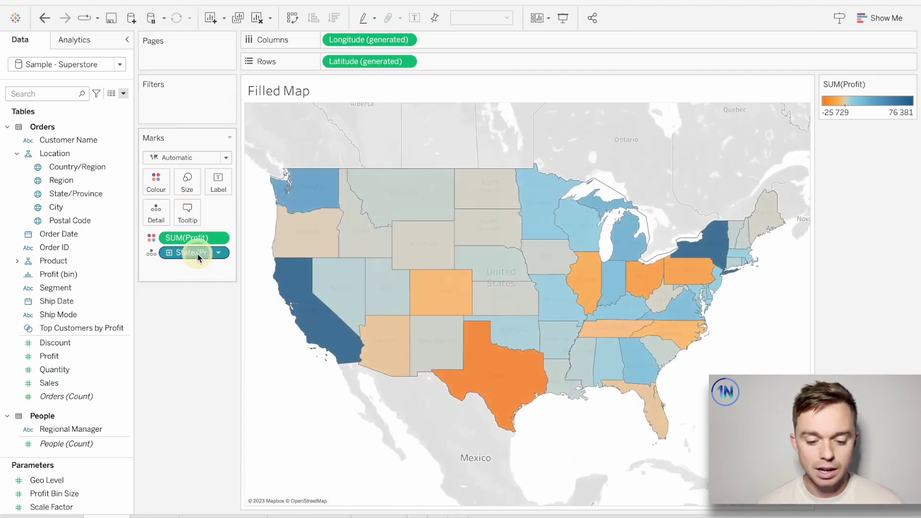
{"action": "left_click_drag", "start_coordinate": [55, 210], "coordinate": [185, 254]}
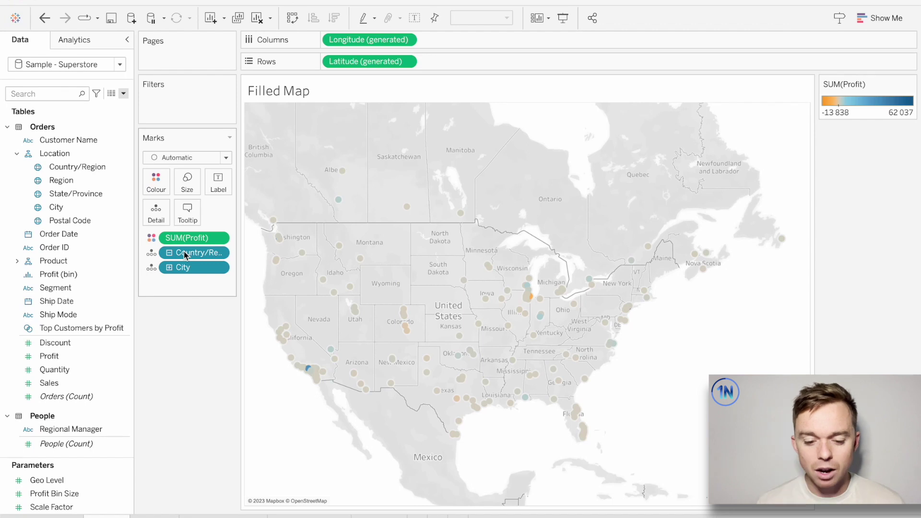
{"action": "left_click", "coordinate": [185, 255]}
{"action": "left_click", "coordinate": [415, 336]}
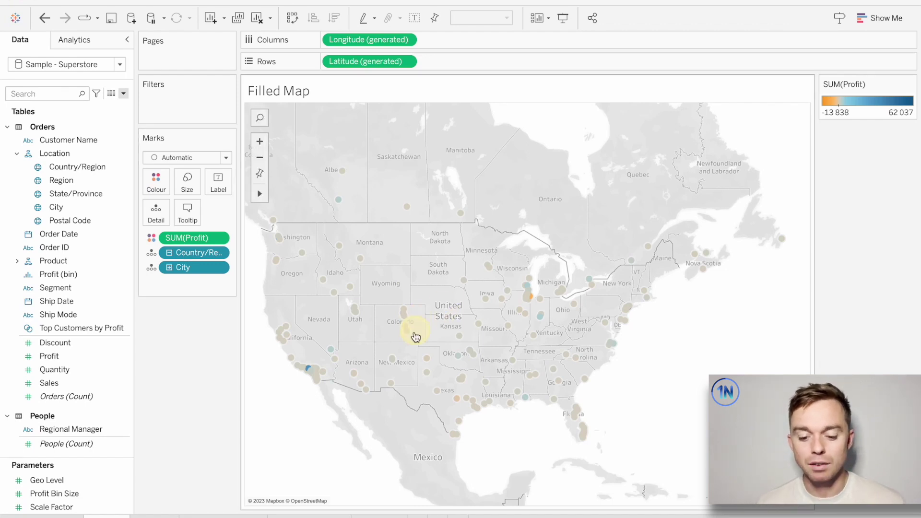
{"action": "mouse_move", "coordinate": [411, 336]}
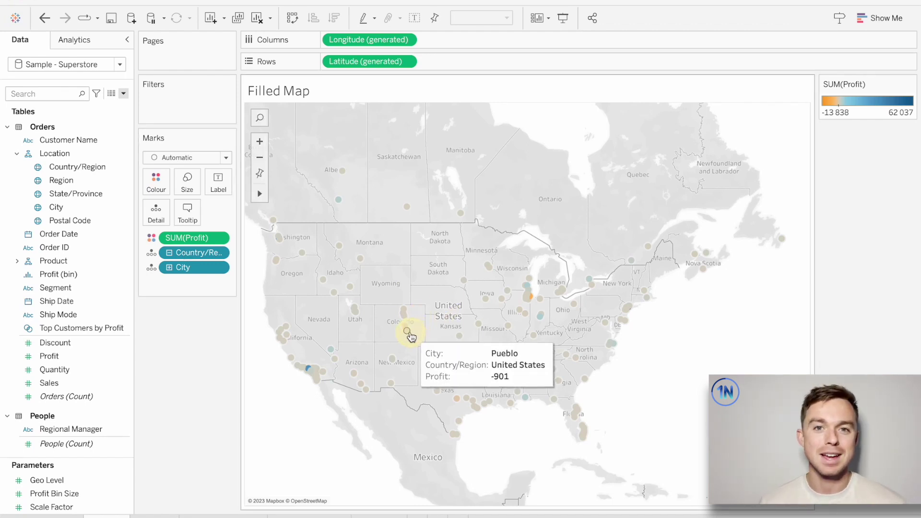
Zoom the map in on the Midwest and move to the Shape Map sheet
{"action": "left_click", "coordinate": [259, 142]}
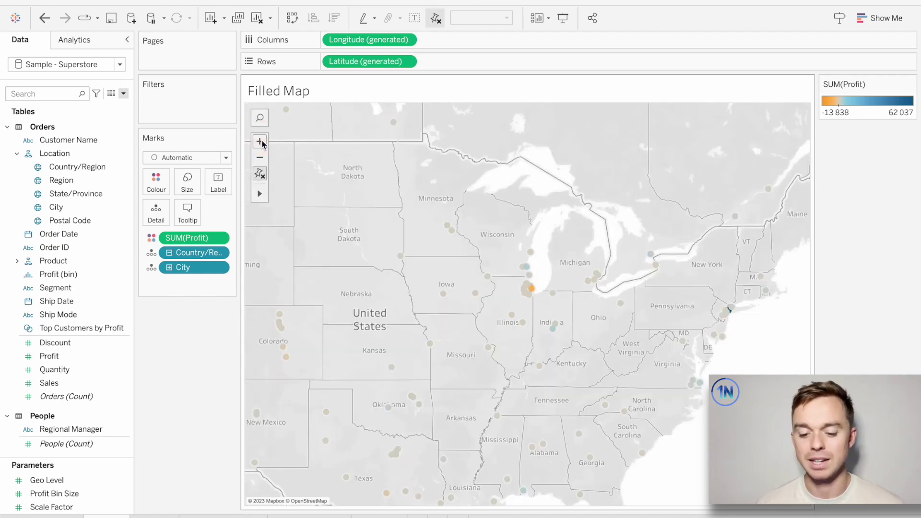
{"action": "mouse_move", "coordinate": [525, 284]}
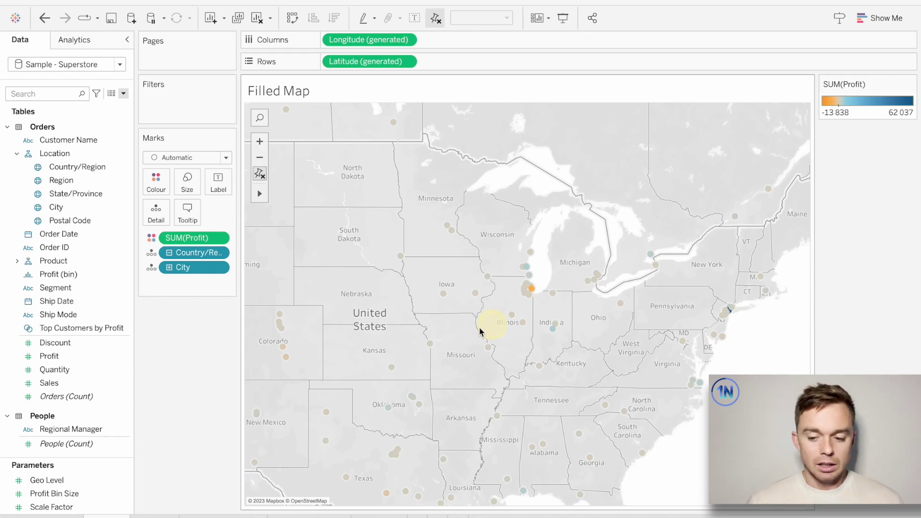
{"action": "left_click", "coordinate": [145, 514]}
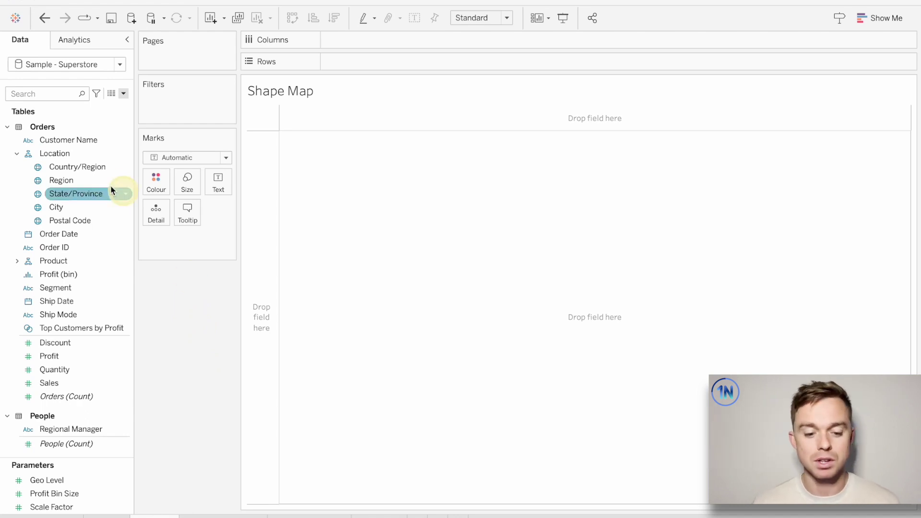
Put State/Province and City on Detail and size the city points by Sales
{"action": "left_click", "coordinate": [77, 182]}
{"action": "left_click", "coordinate": [72, 194]}
{"action": "left_click_drag", "start_coordinate": [72, 194], "coordinate": [158, 215]}
{"action": "left_click_drag", "start_coordinate": [56, 207], "coordinate": [154, 212]}
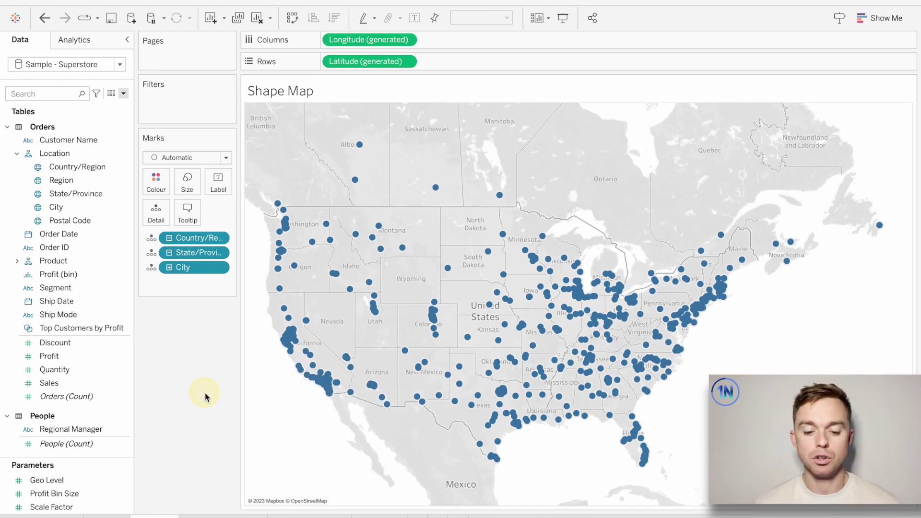
{"action": "left_click", "coordinate": [68, 382]}
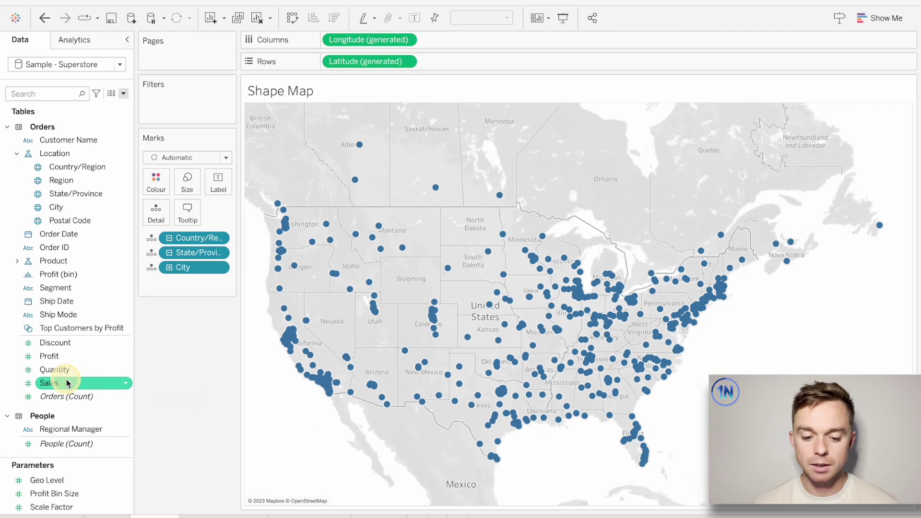
{"action": "left_click_drag", "start_coordinate": [68, 383], "coordinate": [191, 183]}
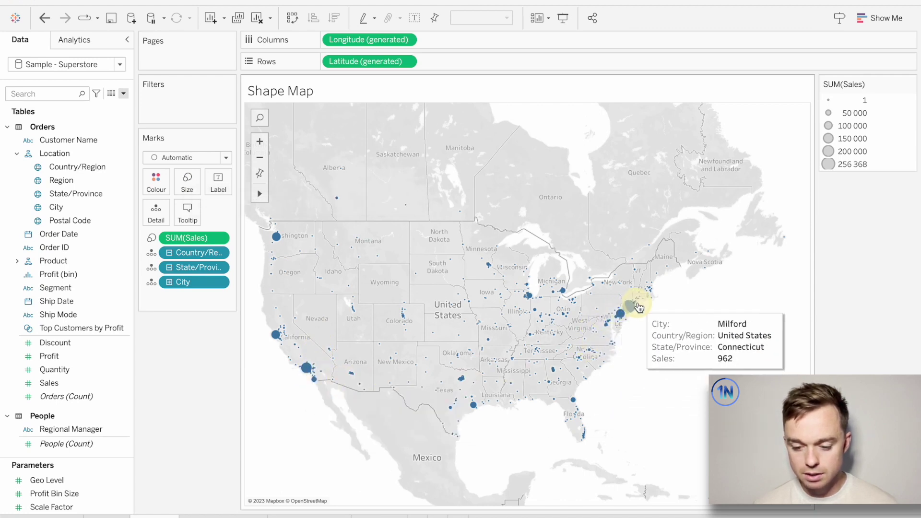
Zoom and pan across Wyoming, Colorado, Nevada, Utah and California, then zoom back out
{"action": "mouse_move", "coordinate": [633, 311]}
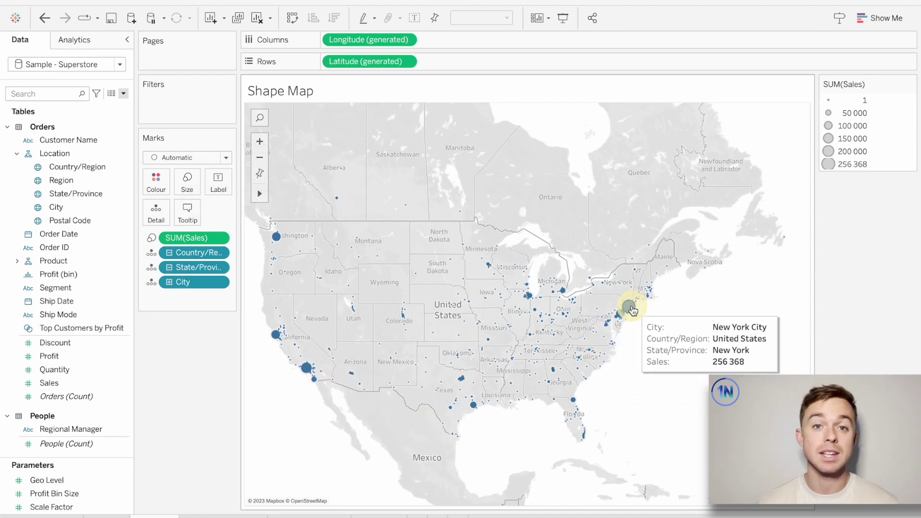
{"action": "mouse_move", "coordinate": [310, 371]}
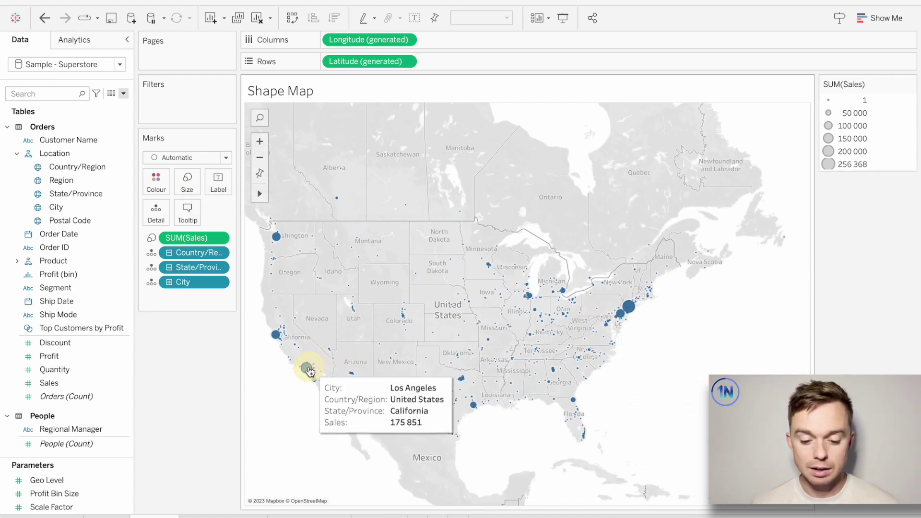
{"action": "left_click", "coordinate": [259, 142]}
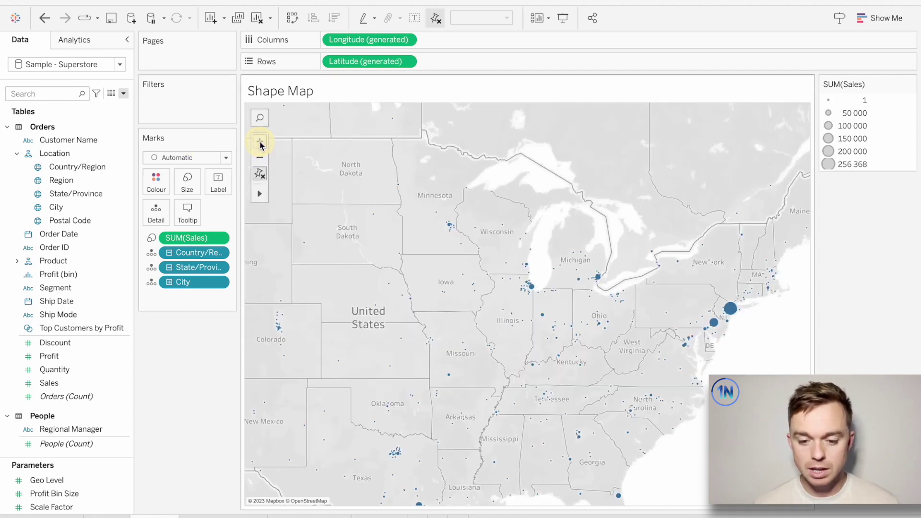
{"action": "mouse_move", "coordinate": [257, 191]}
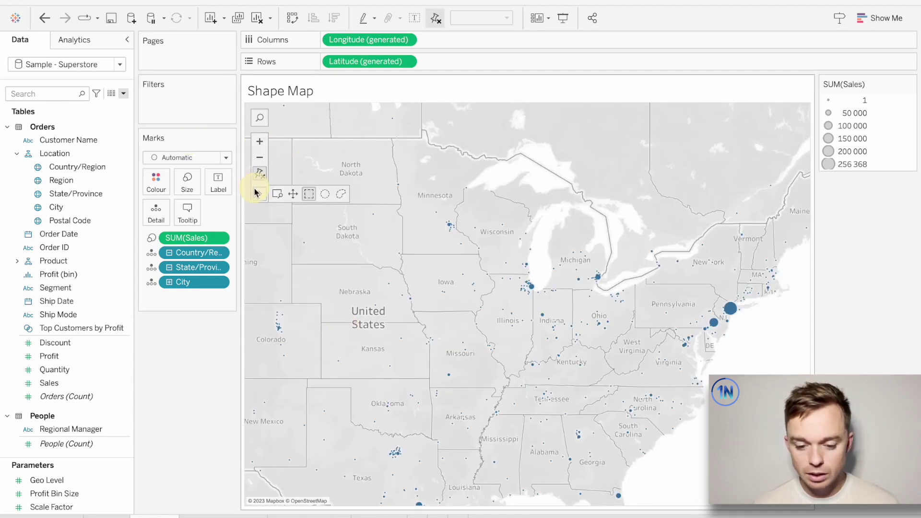
{"action": "left_click", "coordinate": [293, 194]}
{"action": "left_click_drag", "start_coordinate": [323, 288], "coordinate": [418, 269]}
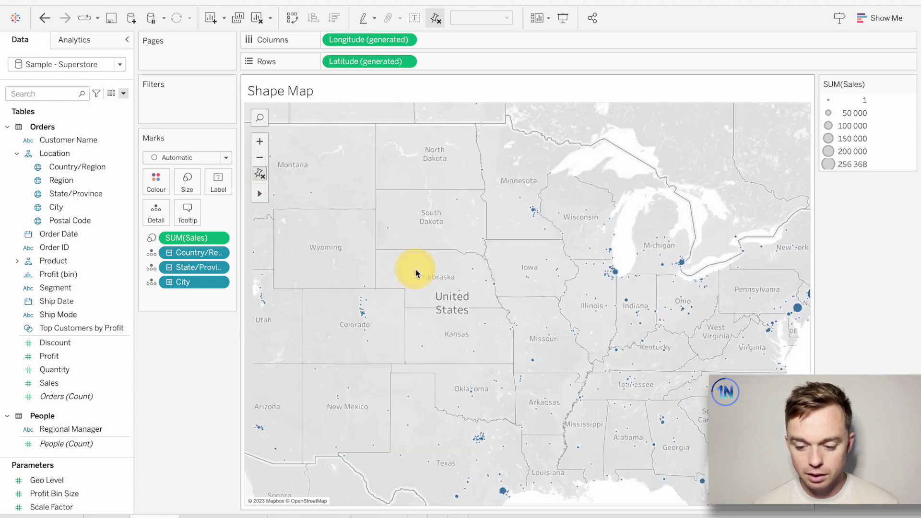
{"action": "left_click_drag", "start_coordinate": [354, 356], "coordinate": [434, 323]}
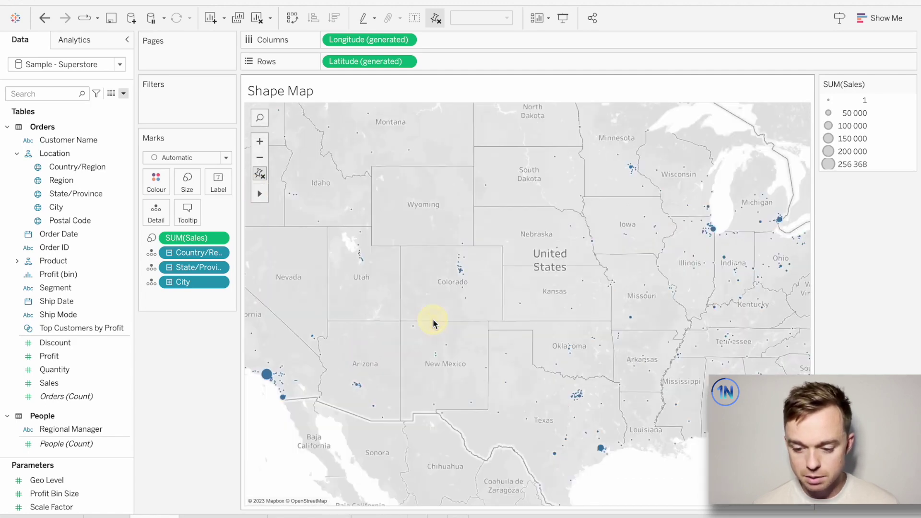
{"action": "left_click", "coordinate": [260, 158]}
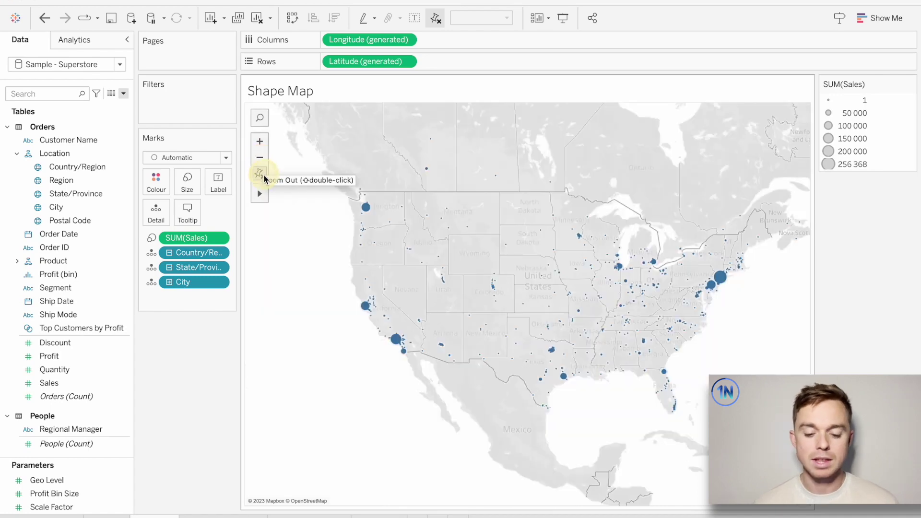
Drag the Size slider right to enlarge all the circles
{"action": "left_click", "coordinate": [180, 182]}
{"action": "left_click_drag", "start_coordinate": [207, 213], "coordinate": [233, 217]}
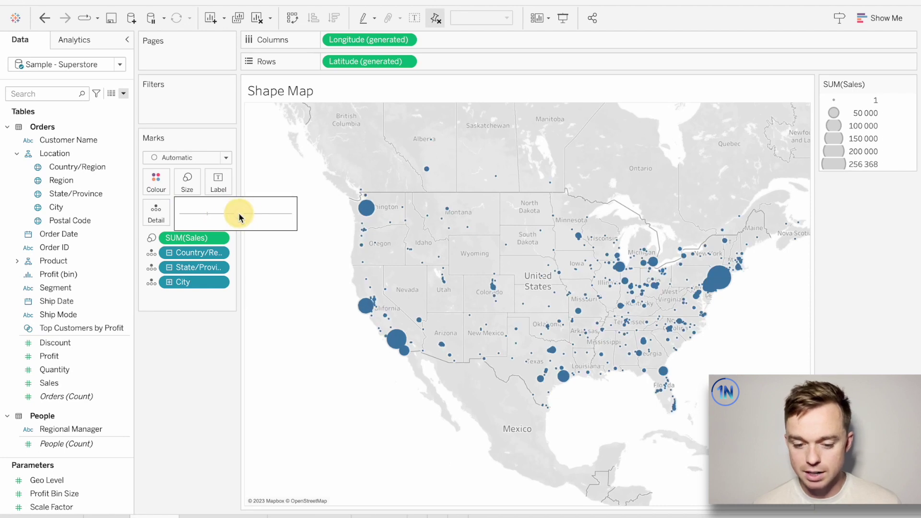
{"action": "left_click_drag", "start_coordinate": [240, 217], "coordinate": [247, 217]}
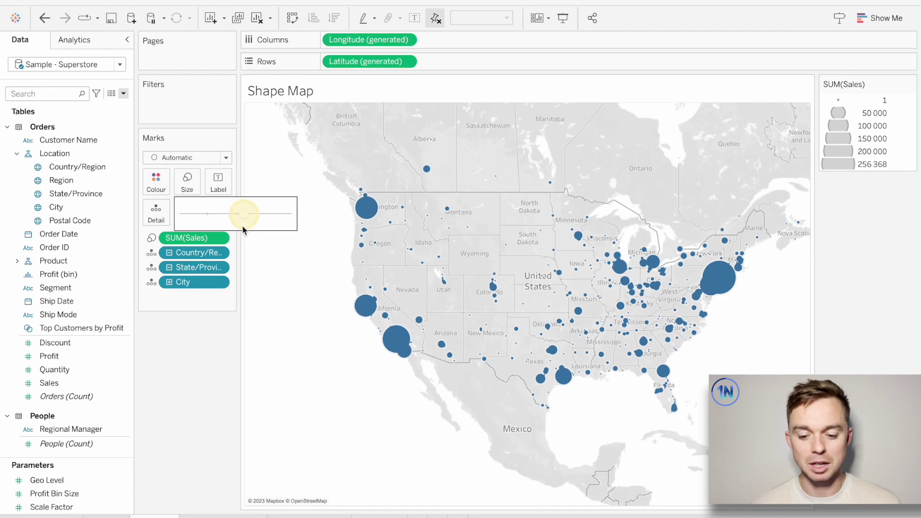
{"action": "left_click", "coordinate": [58, 356]}
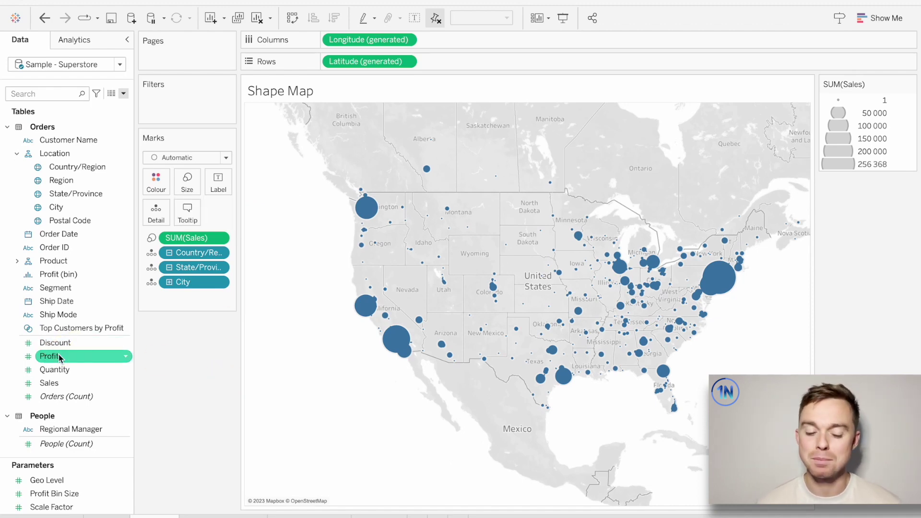
Colour the circles by SUM(Profit), add a border colour, and set opacity to 65%
{"action": "left_click_drag", "start_coordinate": [60, 357], "coordinate": [160, 178]}
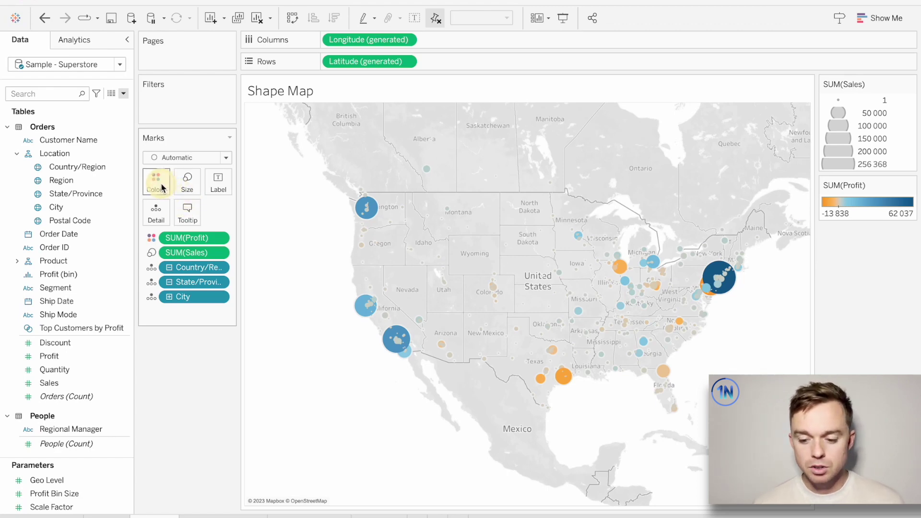
{"action": "left_click", "coordinate": [162, 188]}
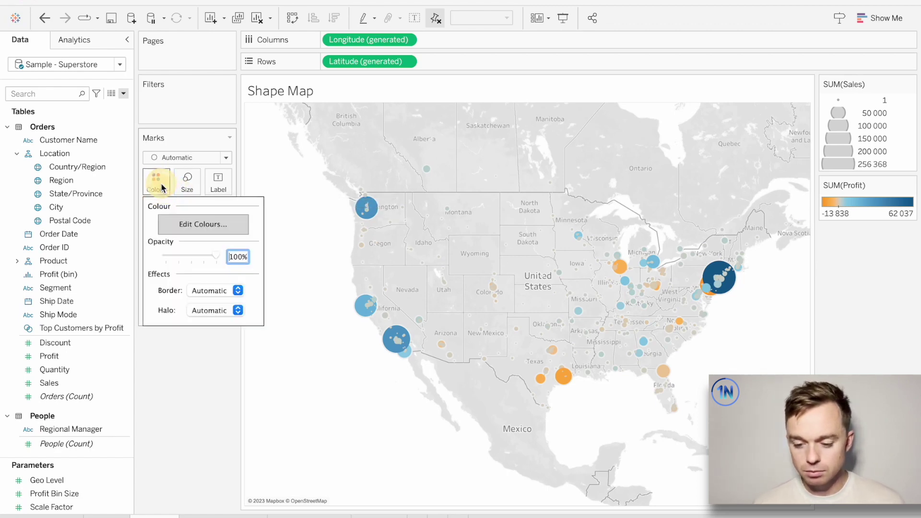
{"action": "left_click", "coordinate": [237, 291]}
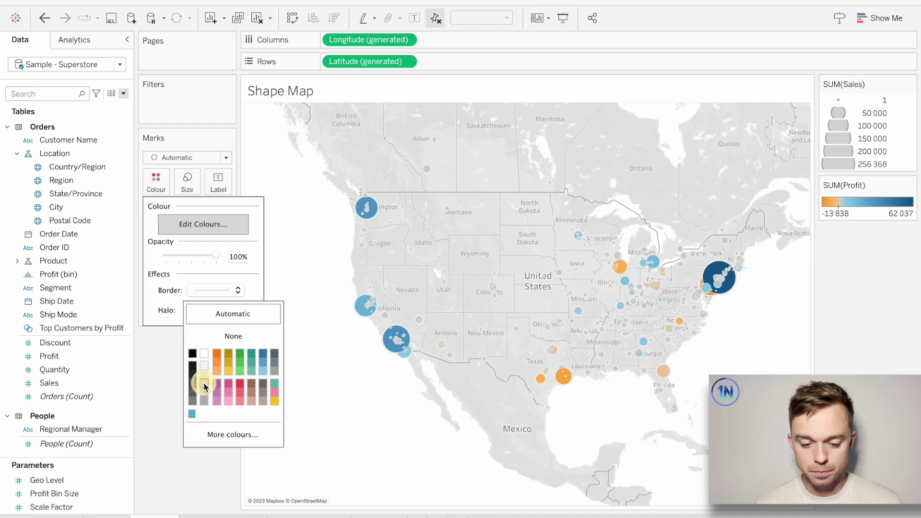
{"action": "left_click", "coordinate": [199, 257]}
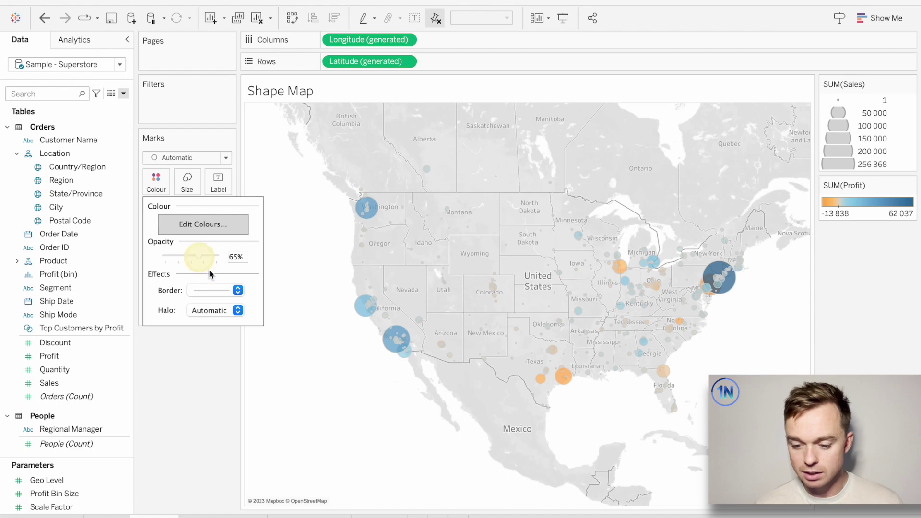
{"action": "mouse_move", "coordinate": [727, 294]}
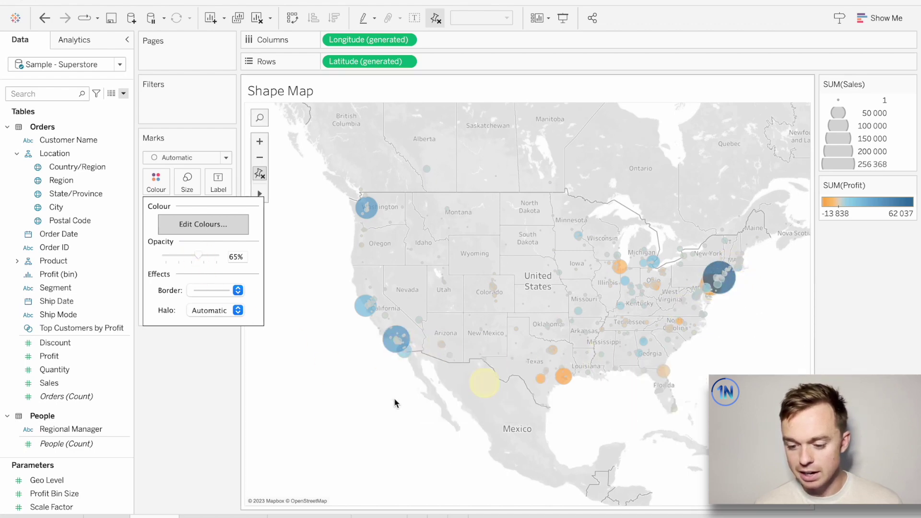
{"action": "left_click", "coordinate": [191, 408]}
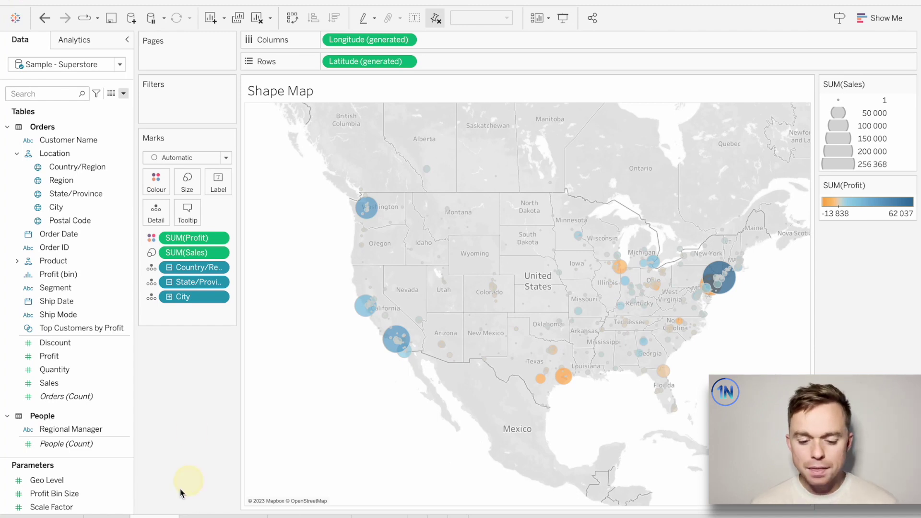
Duplicate Shape Map and remove SUM(Sales) and SUM(Profit) from the copy's Marks card
{"action": "right_click", "coordinate": [154, 514]}
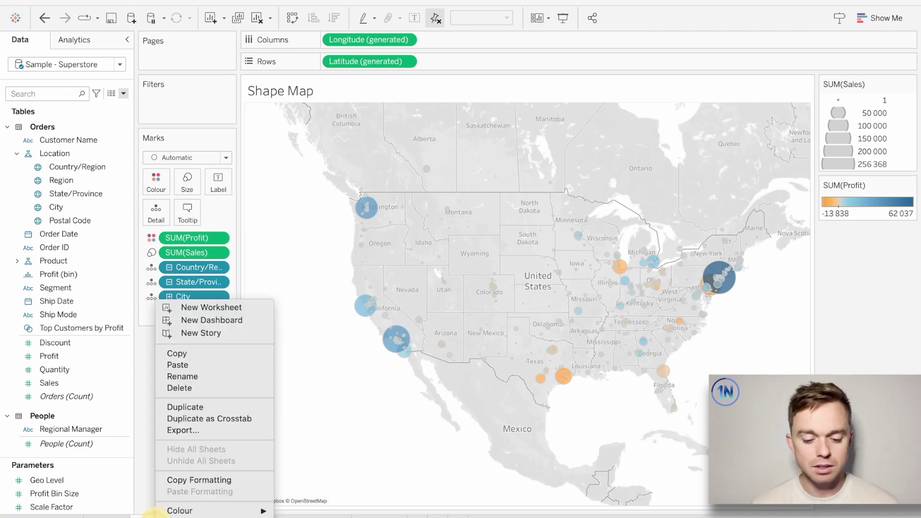
{"action": "left_click", "coordinate": [214, 408]}
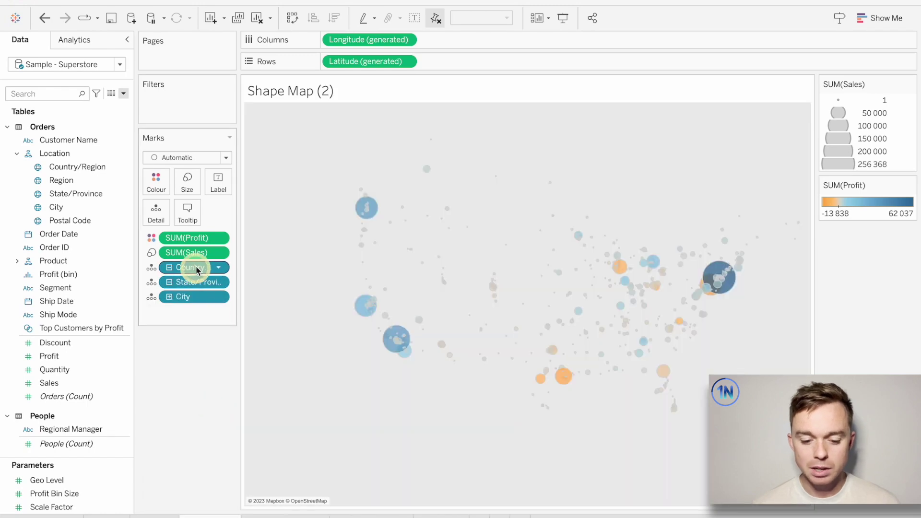
{"action": "left_click_drag", "start_coordinate": [194, 254], "coordinate": [195, 331]}
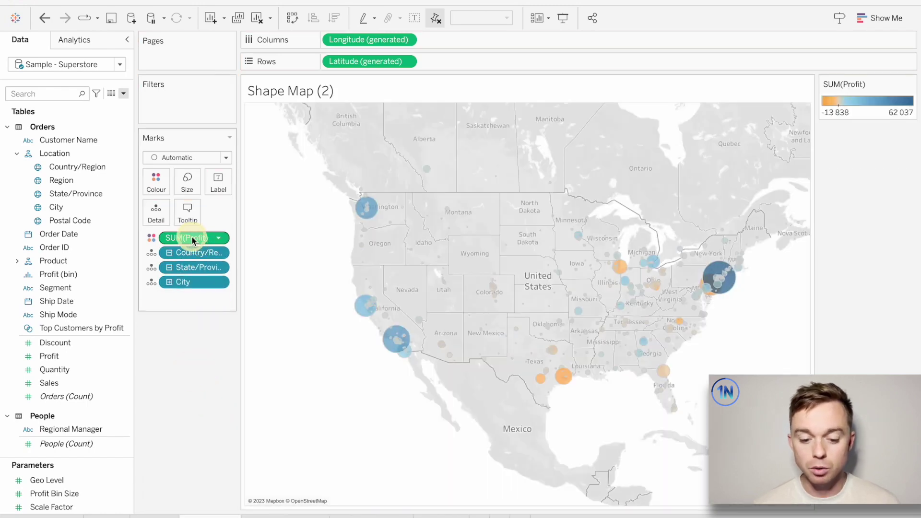
{"action": "left_click_drag", "start_coordinate": [192, 241], "coordinate": [194, 394]}
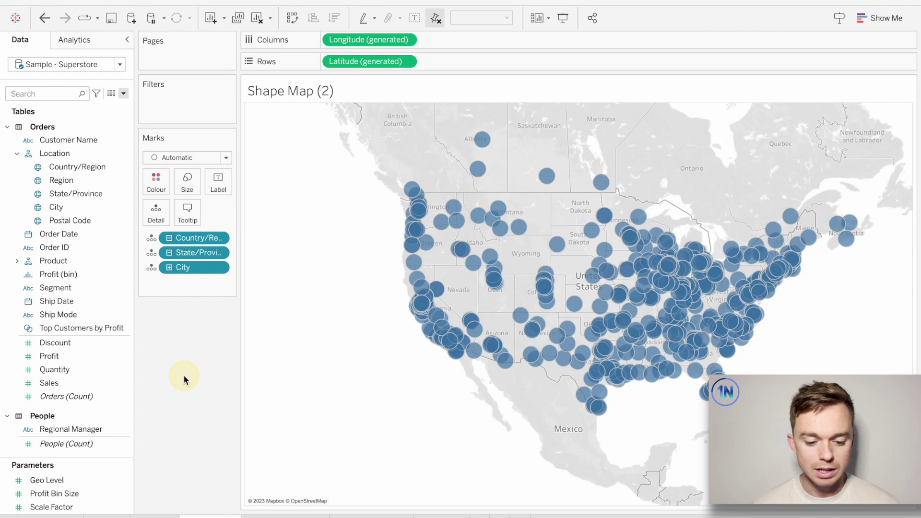
{"action": "left_click", "coordinate": [72, 207]}
Create a set from City named 'Top 5 Cities – Sales'
{"action": "right_click", "coordinate": [74, 207]}
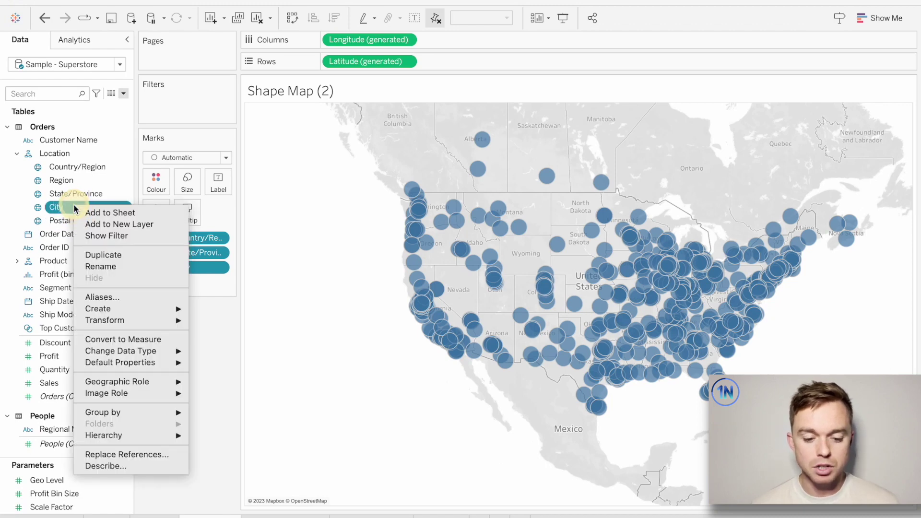
{"action": "mouse_move", "coordinate": [150, 311]}
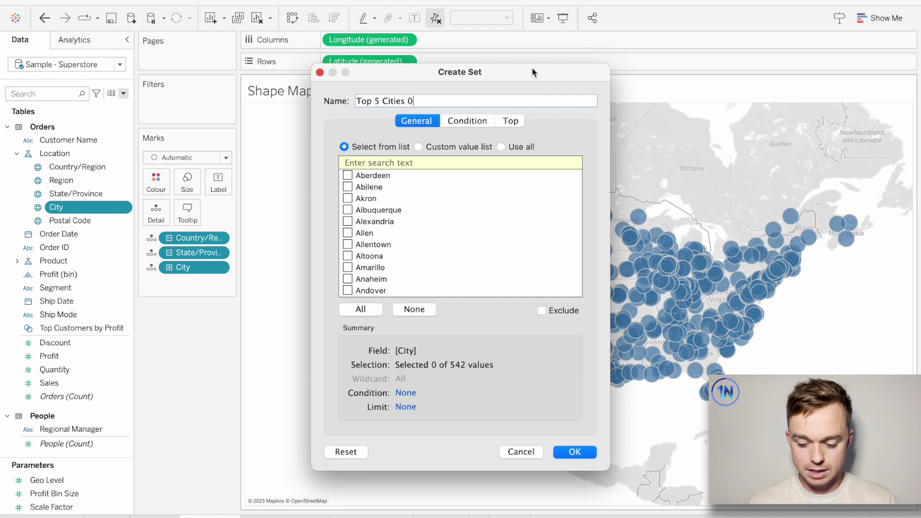
{"action": "key", "text": "BackSpace"}
{"action": "type", "text": "– Sales"}
{"action": "left_click", "coordinate": [522, 103]}
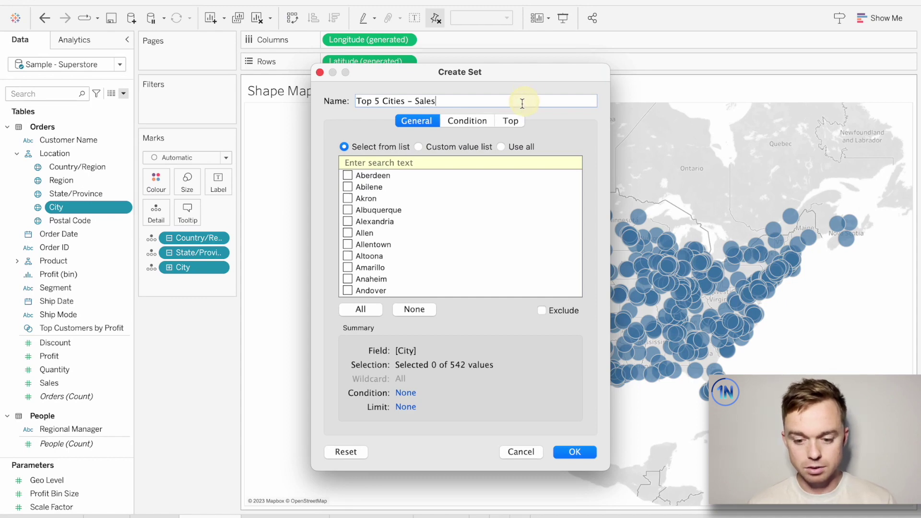
Define the set as the top 5 cities by Sum of Sales and confirm
{"action": "left_click", "coordinate": [517, 121]}
{"action": "left_click", "coordinate": [362, 157]}
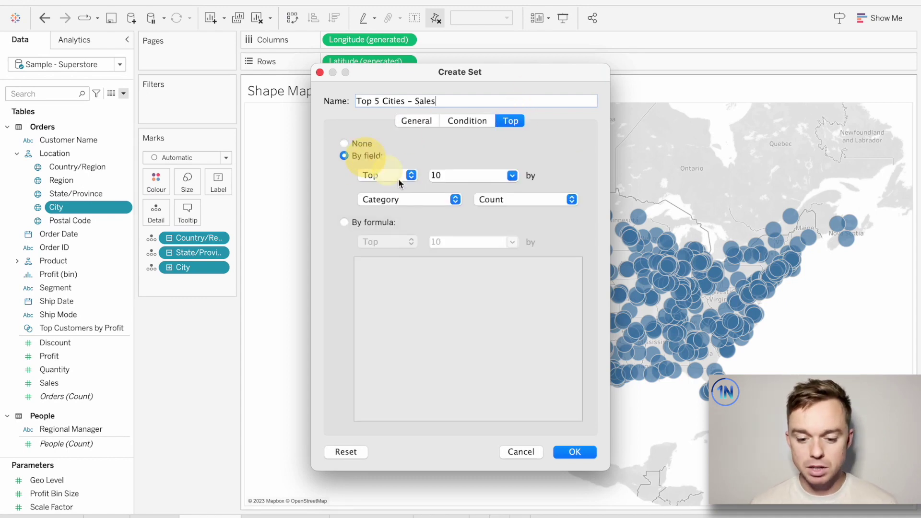
{"action": "left_click", "coordinate": [467, 175]}
{"action": "type", "text": "5"}
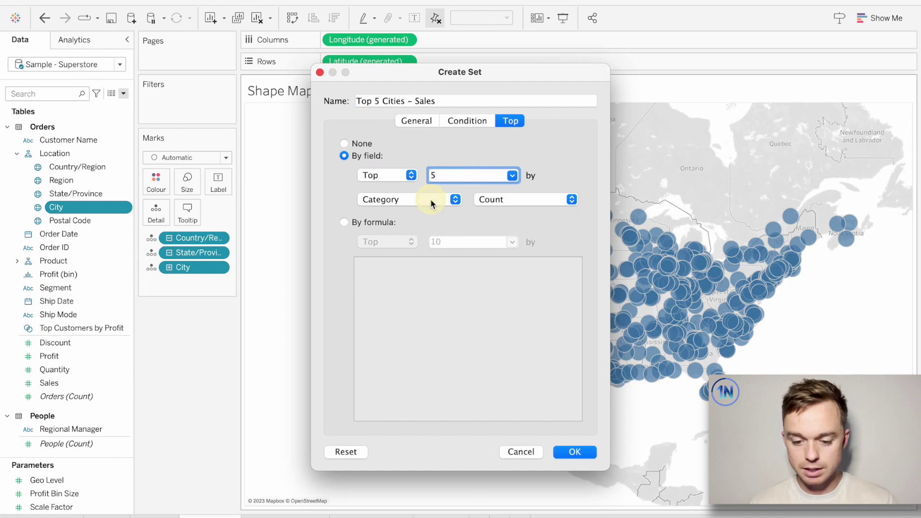
{"action": "left_click", "coordinate": [431, 199]}
{"action": "type", "text": "sal"}
{"action": "key", "text": "Return"}
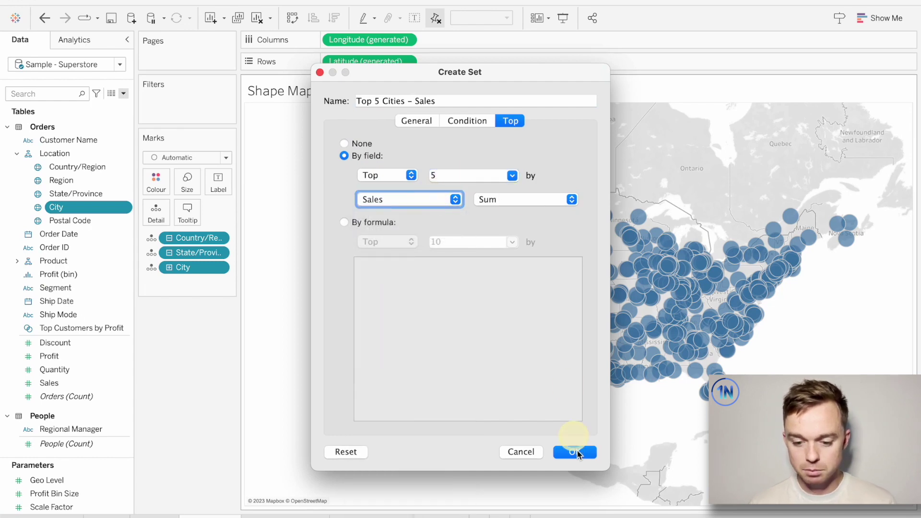
{"action": "left_click", "coordinate": [575, 452]}
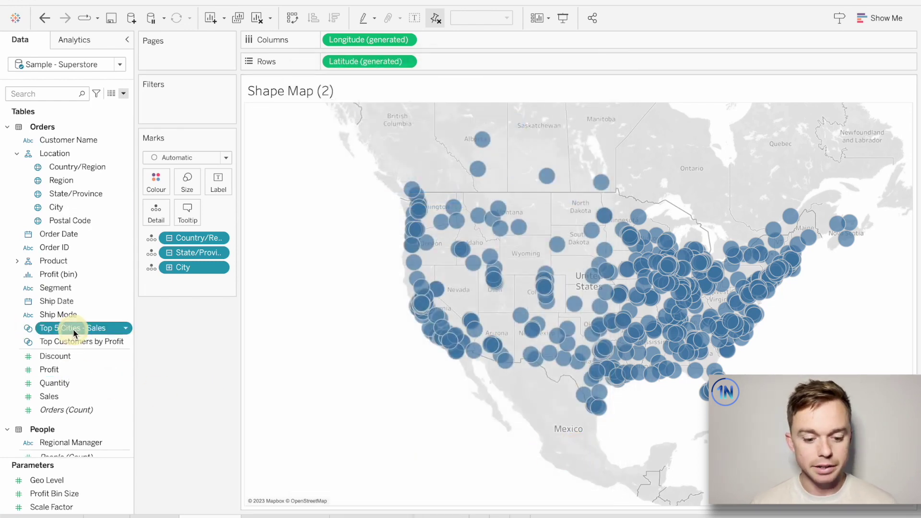
Size city marks by Top 5 Cities - Sales membership, reversing and narrowing the In/Out sizes
{"action": "left_click_drag", "start_coordinate": [73, 329], "coordinate": [185, 182]}
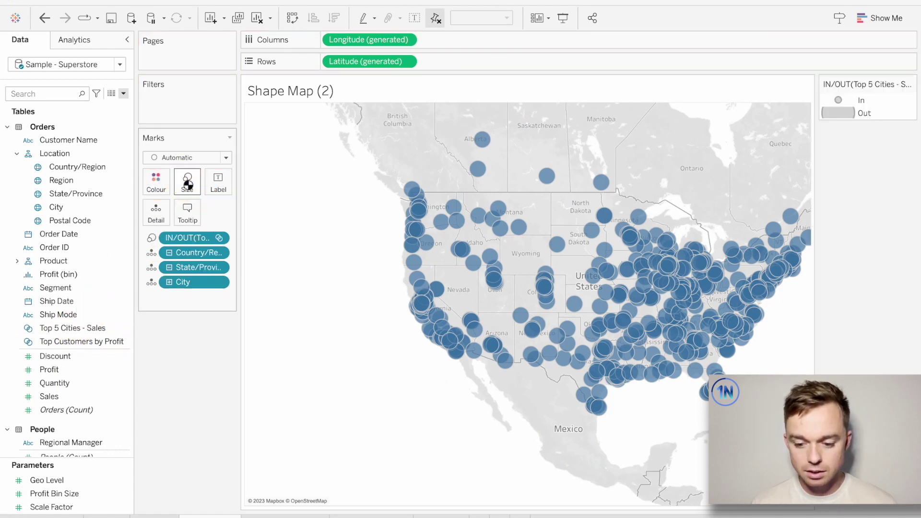
{"action": "left_click", "coordinate": [841, 114]}
{"action": "double_click", "coordinate": [840, 114]}
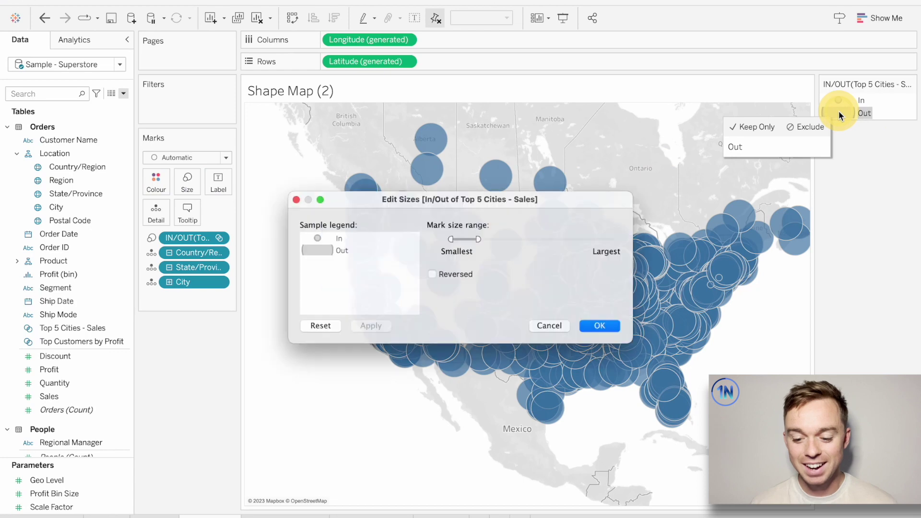
{"action": "left_click", "coordinate": [456, 275]}
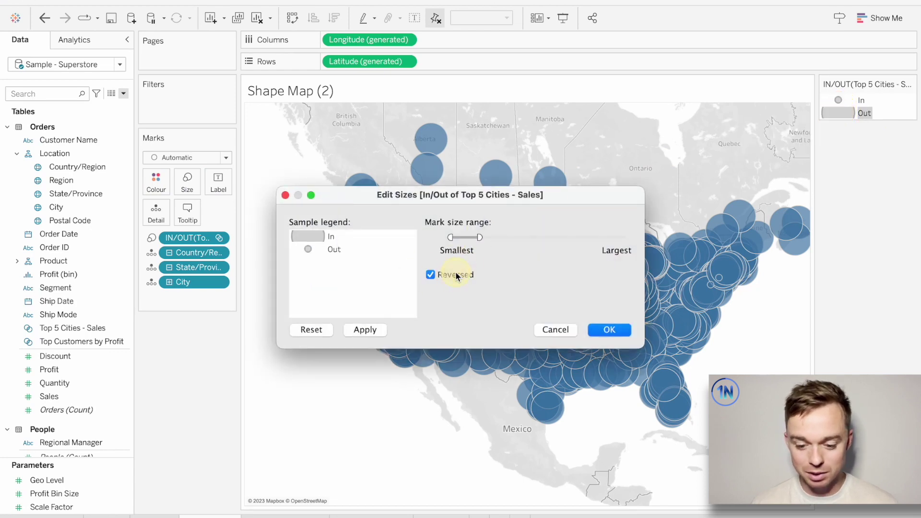
{"action": "left_click", "coordinate": [364, 330]}
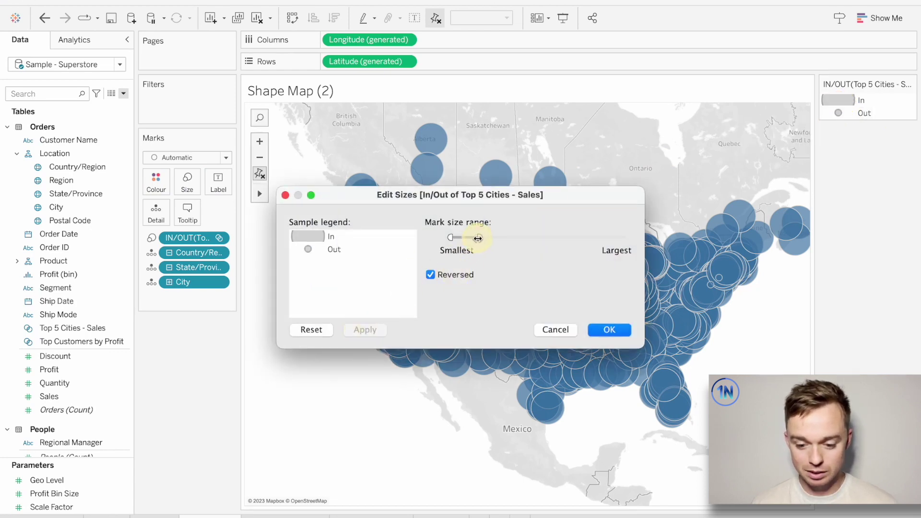
{"action": "left_click_drag", "start_coordinate": [479, 237], "coordinate": [472, 237]}
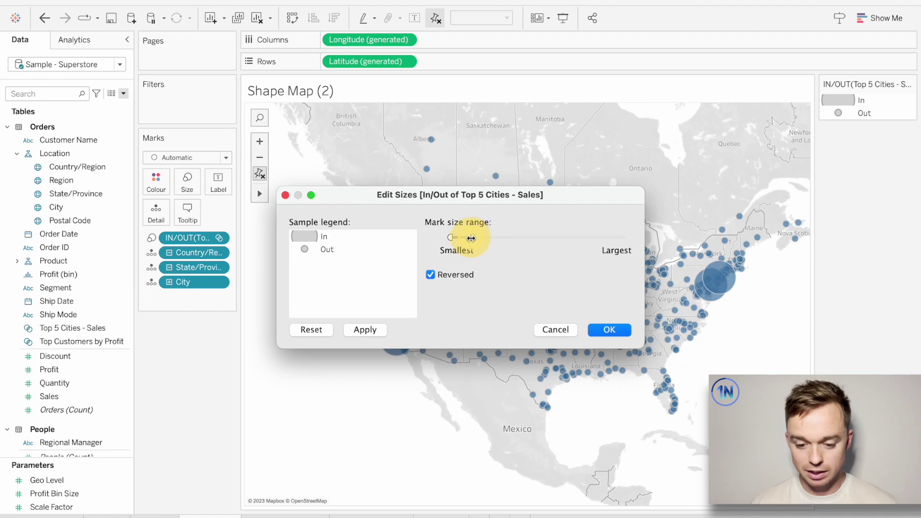
{"action": "left_click", "coordinate": [620, 330]}
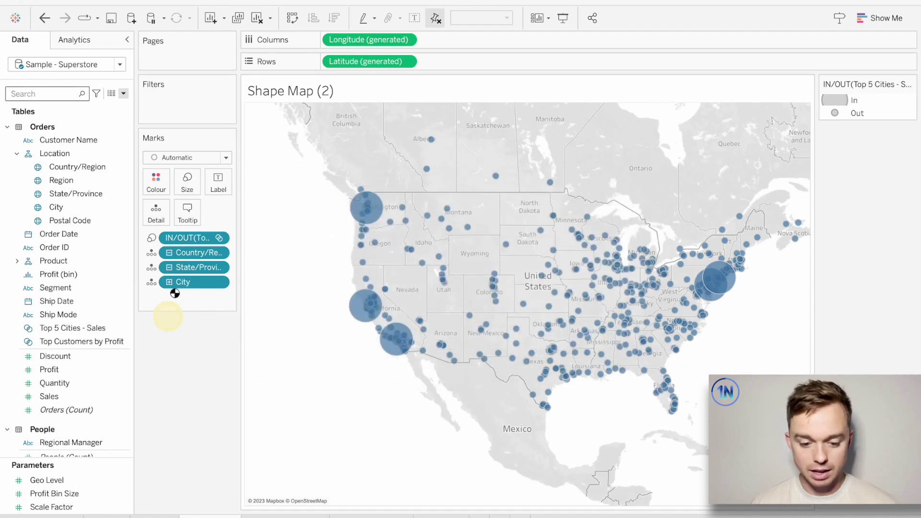
Colour cities by the set, switch the mark type to Shape, and drive Shape by the set
{"action": "left_click_drag", "start_coordinate": [76, 331], "coordinate": [159, 184]}
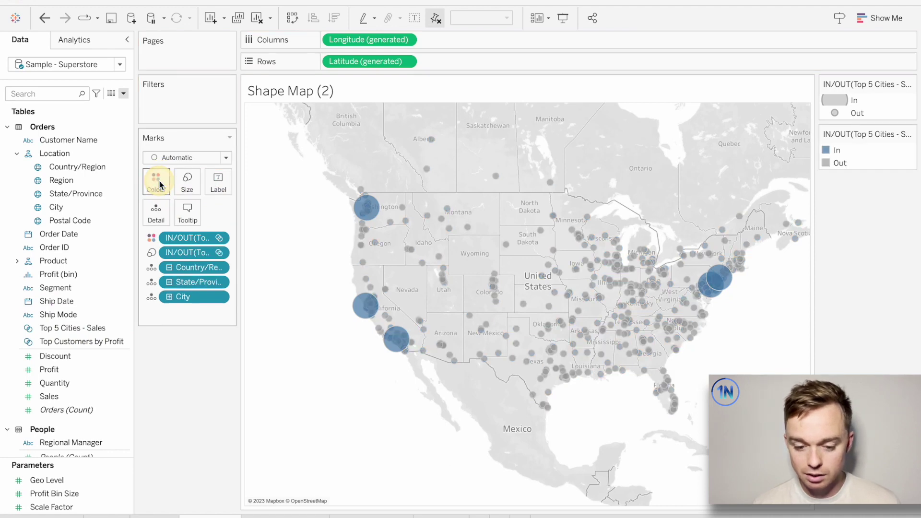
{"action": "left_click", "coordinate": [197, 157]}
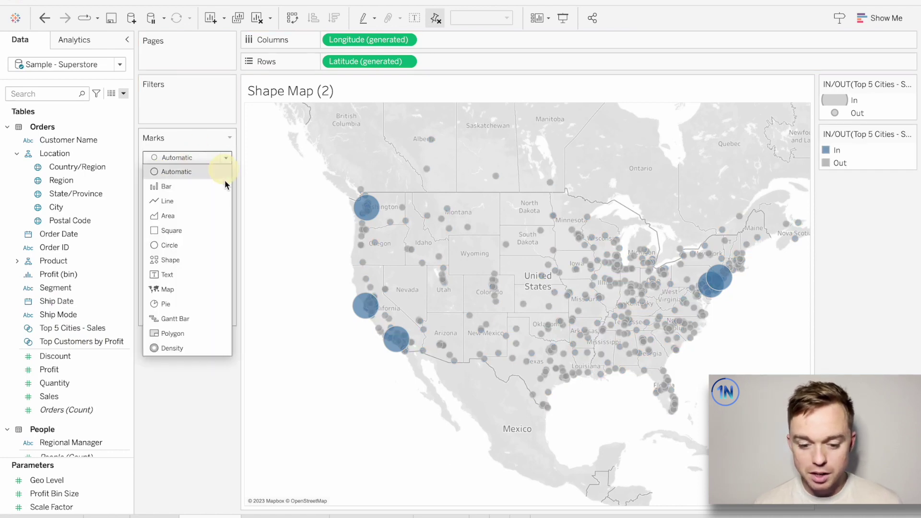
{"action": "left_click", "coordinate": [195, 259]}
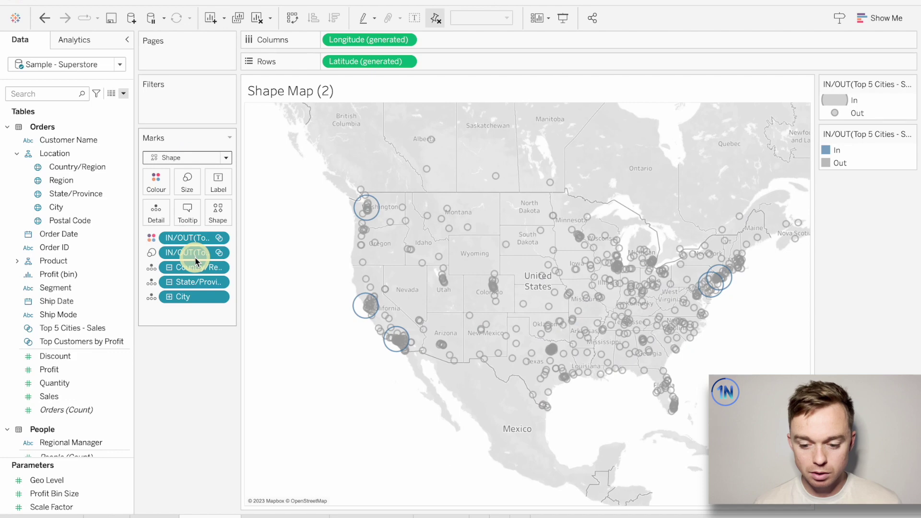
{"action": "left_click", "coordinate": [79, 330]}
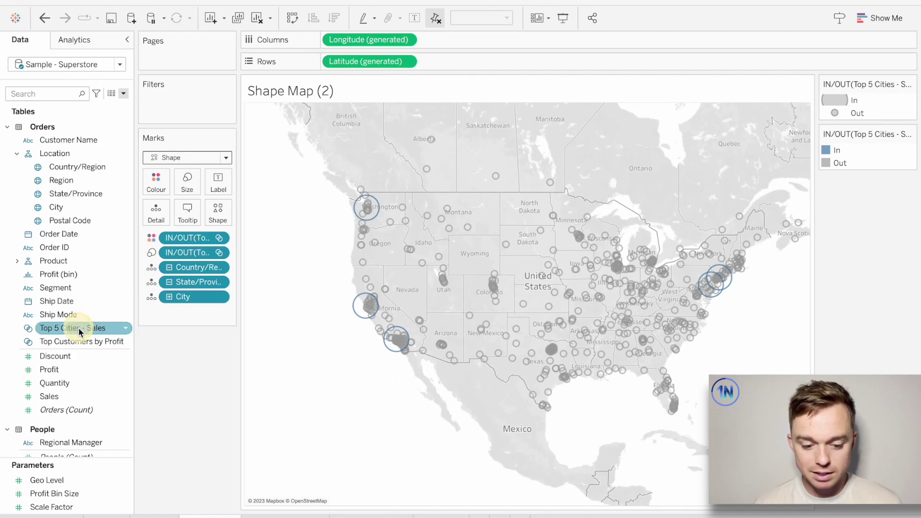
{"action": "left_click_drag", "start_coordinate": [79, 332], "coordinate": [220, 215]}
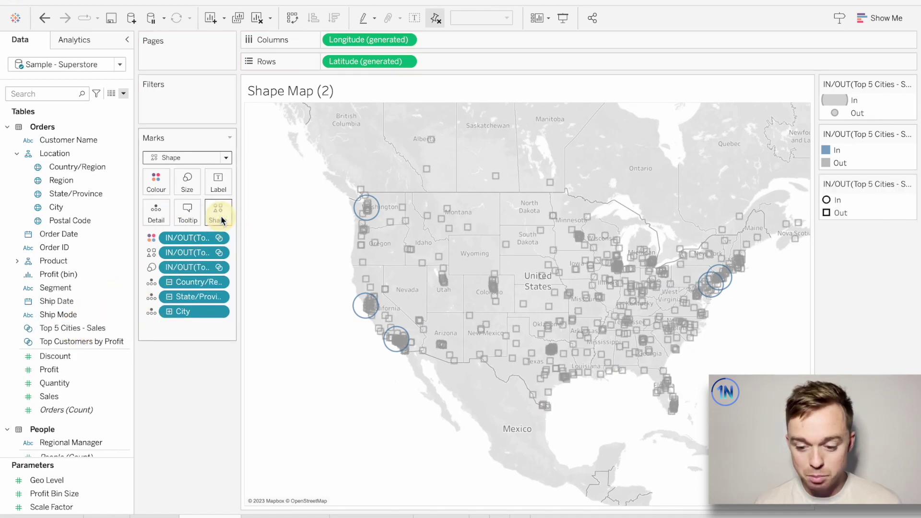
Assign a filled triangle to In cities and a Default-palette circle to Out cities
{"action": "double_click", "coordinate": [828, 199]}
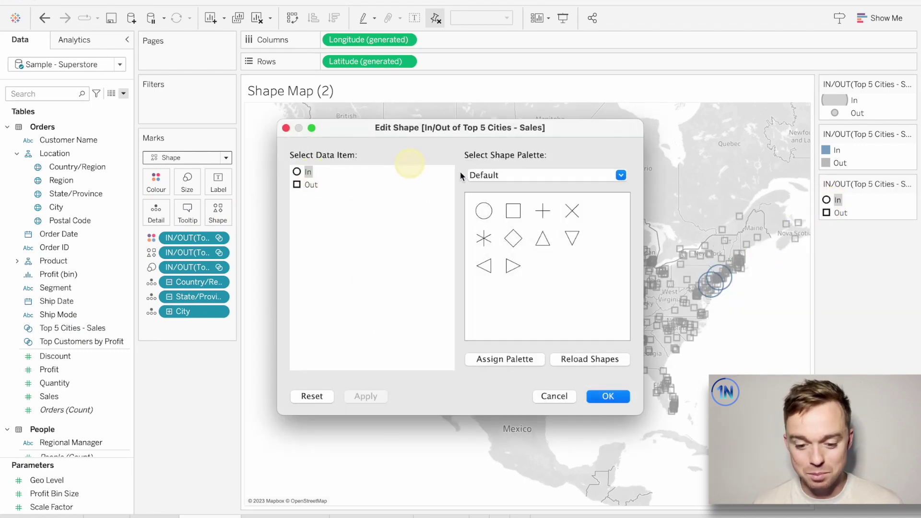
{"action": "left_click", "coordinate": [520, 179]}
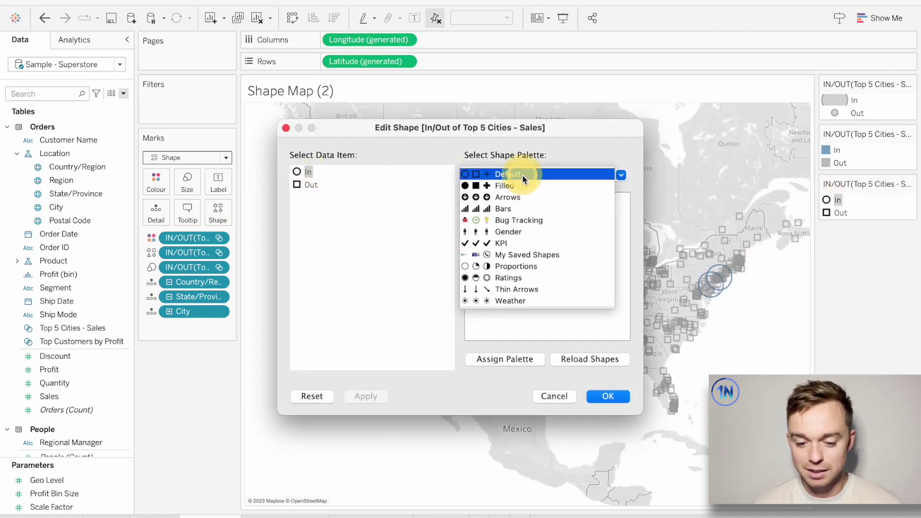
{"action": "left_click", "coordinate": [546, 185]}
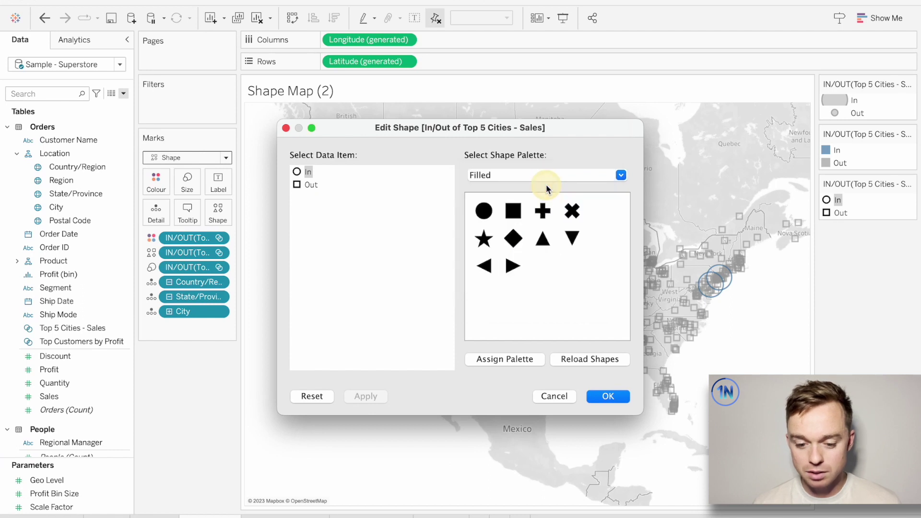
{"action": "left_click", "coordinate": [543, 240]}
{"action": "left_click", "coordinate": [315, 183]}
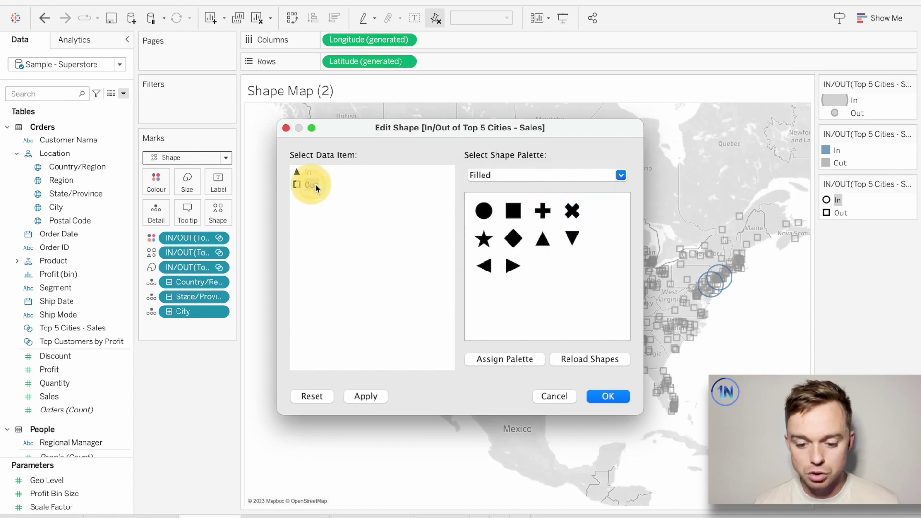
{"action": "left_click", "coordinate": [510, 176]}
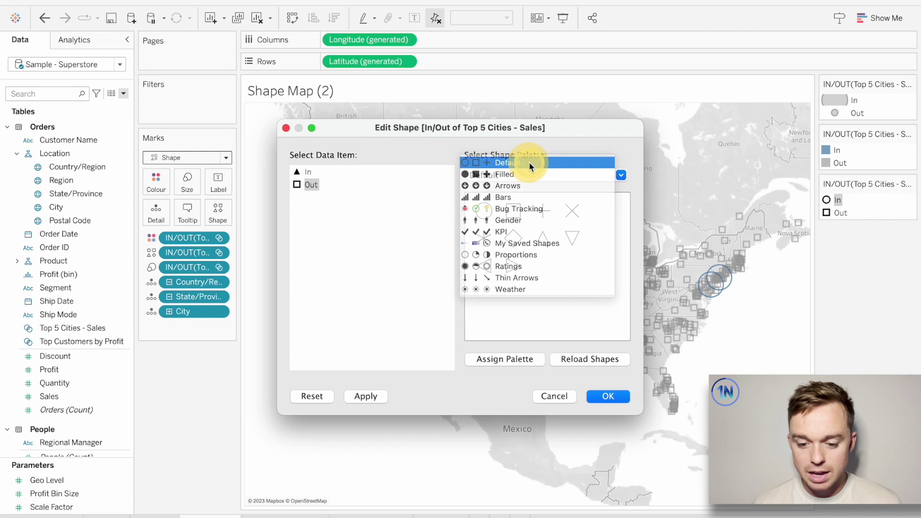
{"action": "left_click", "coordinate": [529, 163]}
{"action": "left_click", "coordinate": [484, 210]}
{"action": "left_click", "coordinate": [366, 396]}
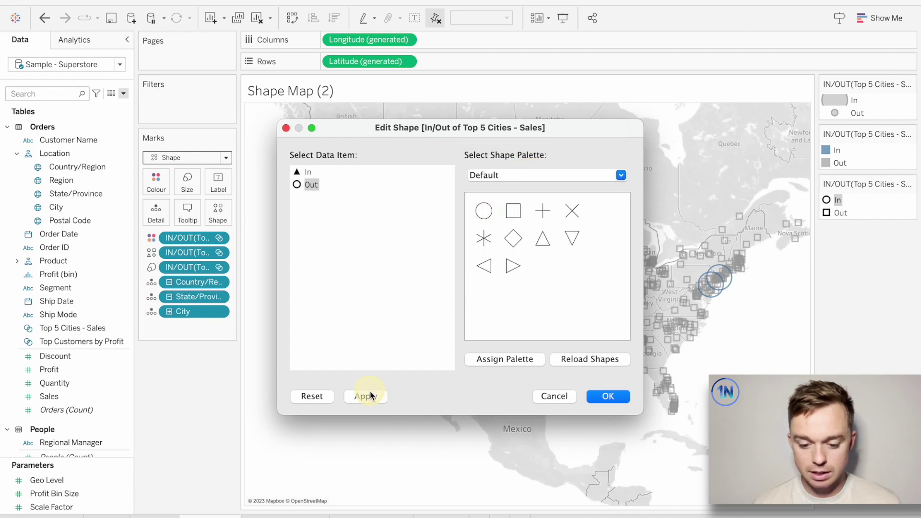
{"action": "left_click", "coordinate": [604, 396]}
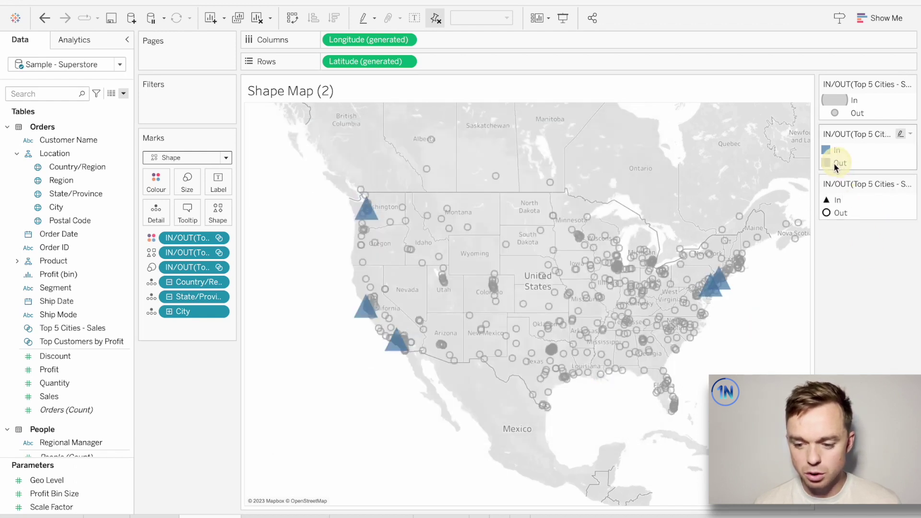
Set the Shape Map marks' colour opacity to 100%, then move to the Map Layers & Options sheet
{"action": "left_click", "coordinate": [156, 182]}
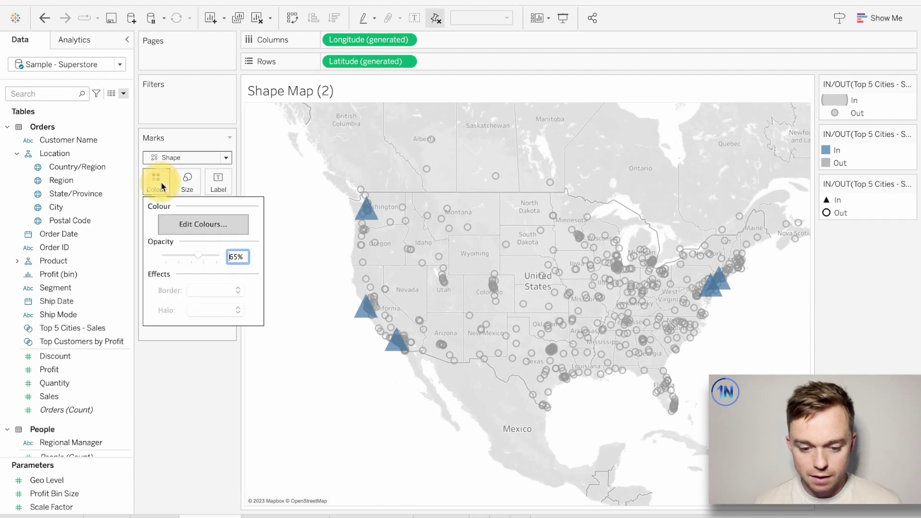
{"action": "left_click", "coordinate": [196, 392]}
{"action": "mouse_move", "coordinate": [721, 295]}
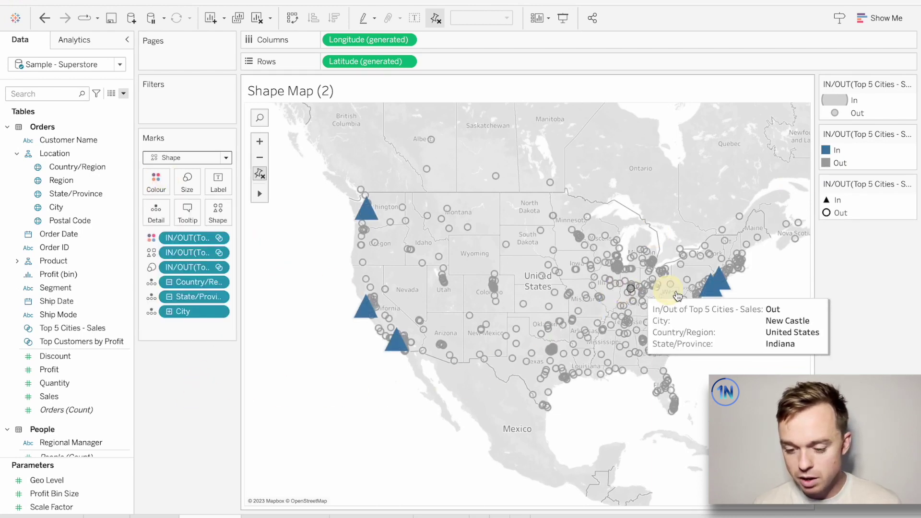
{"action": "left_click", "coordinate": [163, 186]}
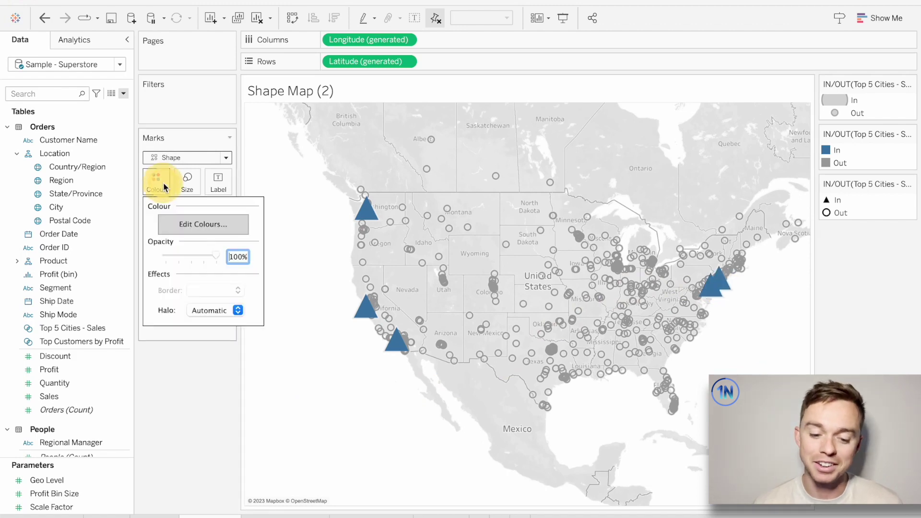
{"action": "left_click", "coordinate": [201, 258]}
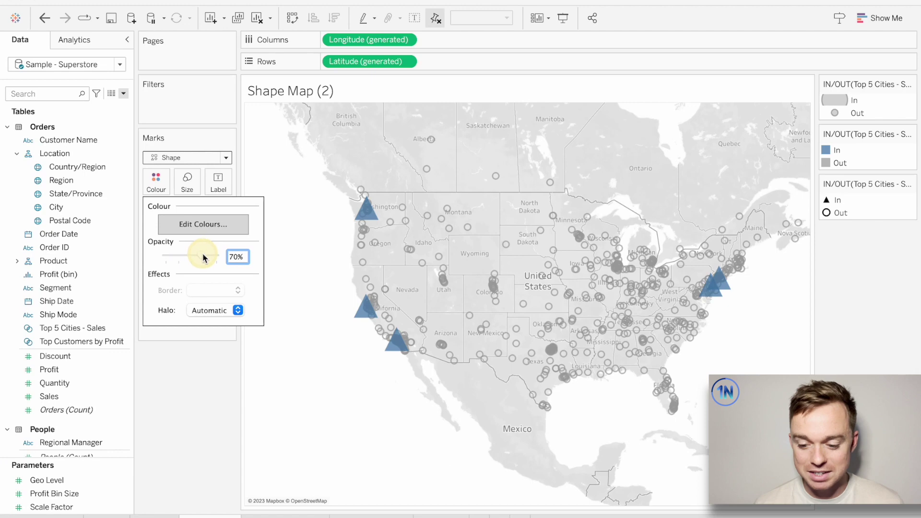
{"action": "left_click_drag", "start_coordinate": [203, 257], "coordinate": [229, 258]}
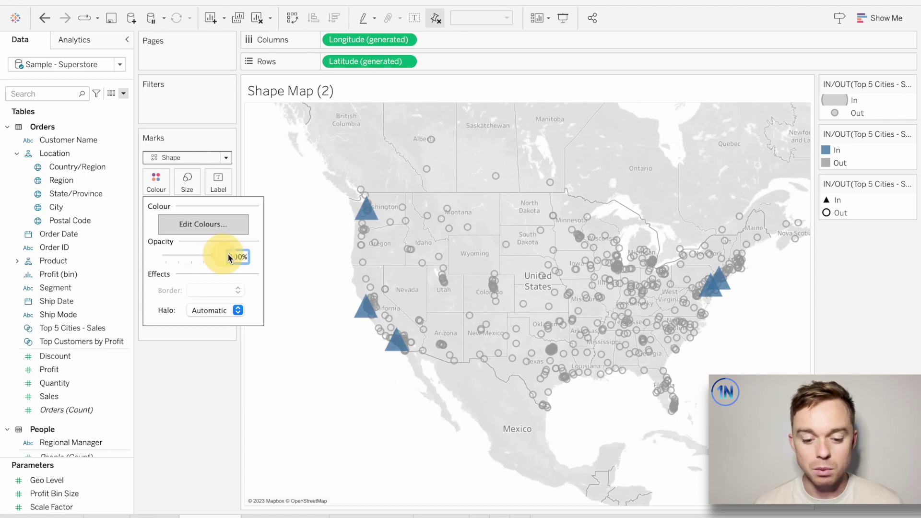
{"action": "left_click", "coordinate": [200, 386]}
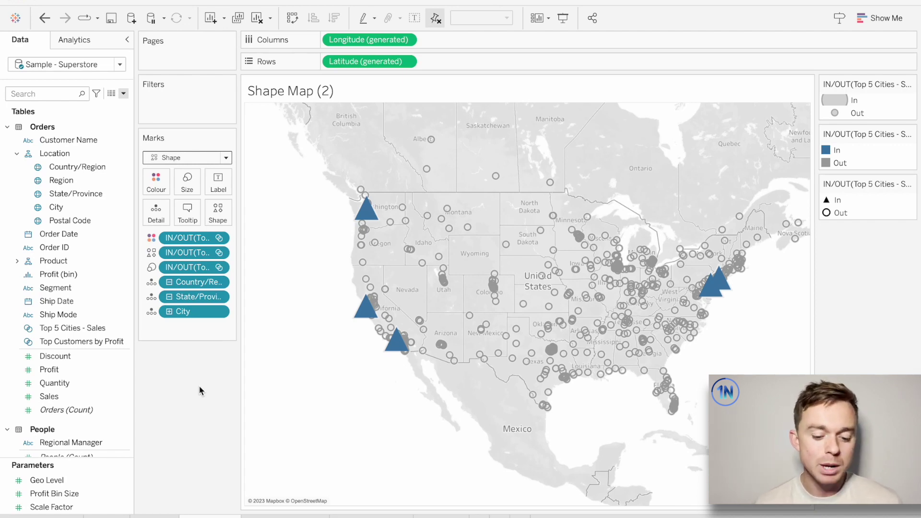
{"action": "left_click", "coordinate": [306, 516]}
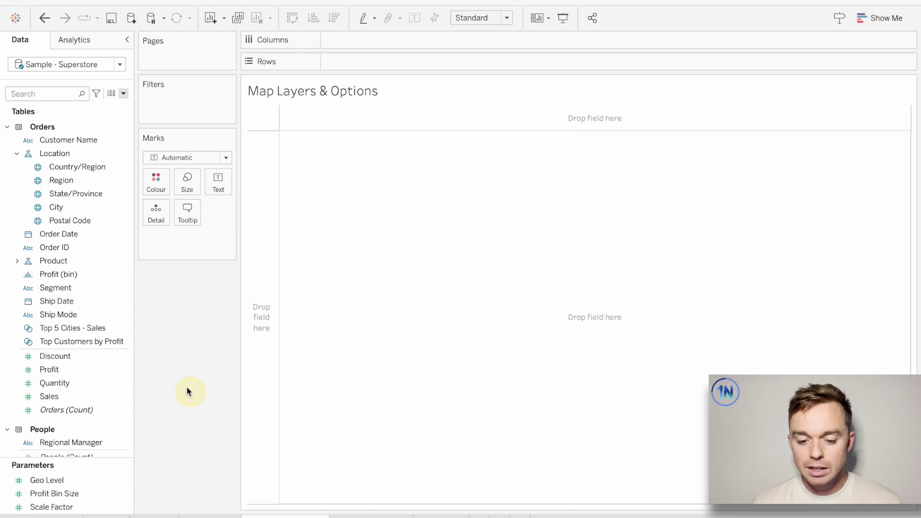
Double-click State/Province to plot US states and Canadian provinces as points on a map
{"action": "double_click", "coordinate": [73, 194]}
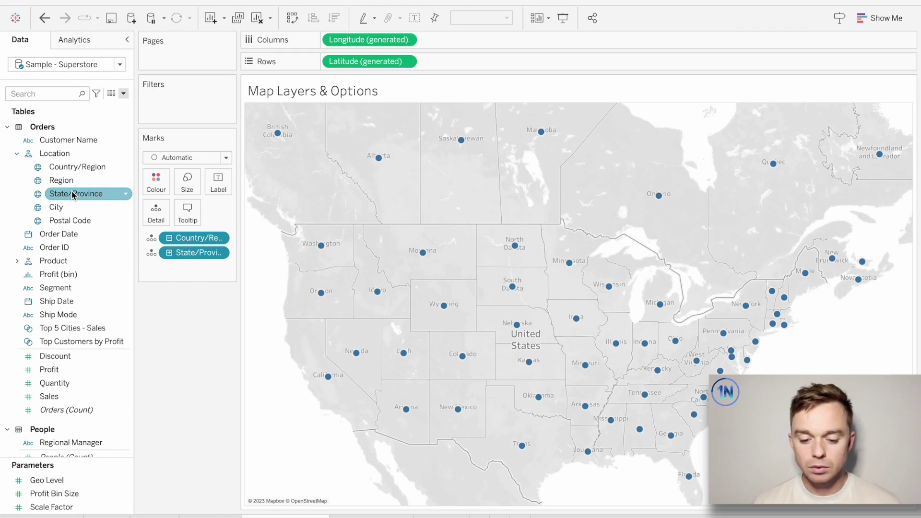
{"action": "right_click", "coordinate": [262, 410]}
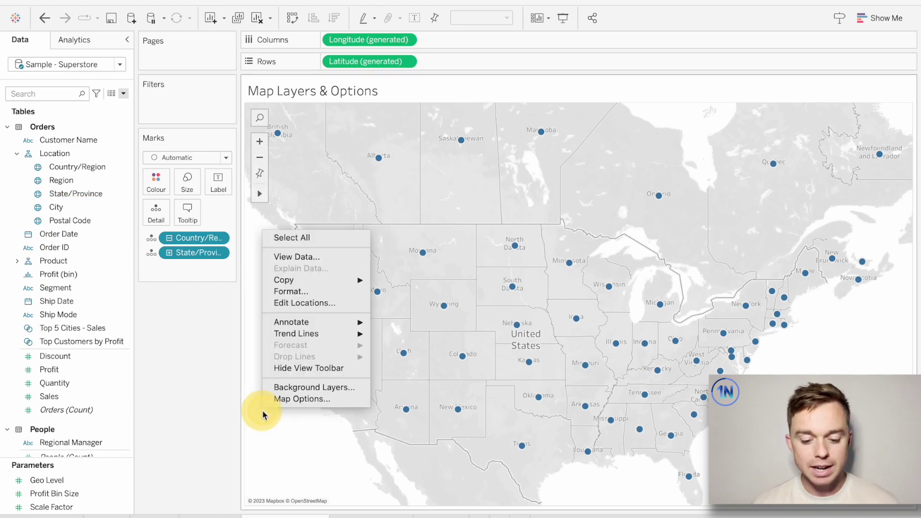
In Background Layers, turn on the Coastline layer and toggle the Streets, Highways layer
{"action": "left_click", "coordinate": [333, 387]}
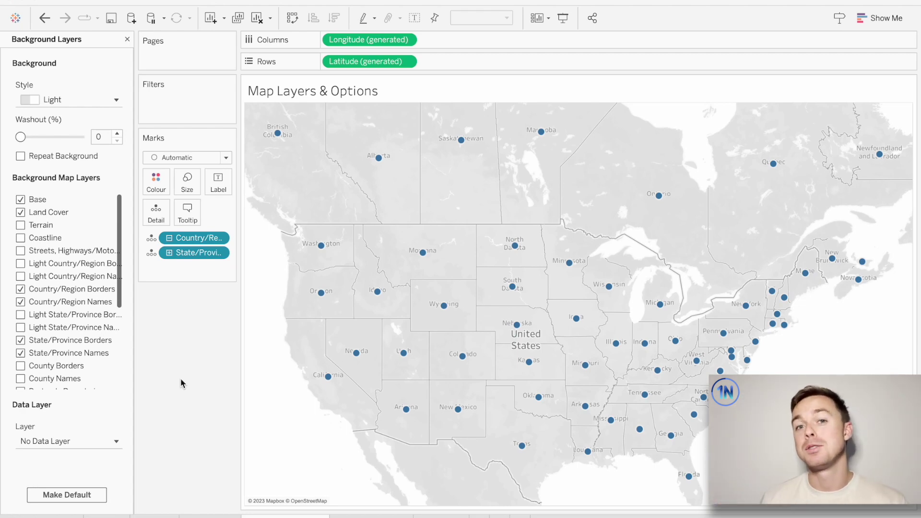
{"action": "left_click", "coordinate": [20, 238]}
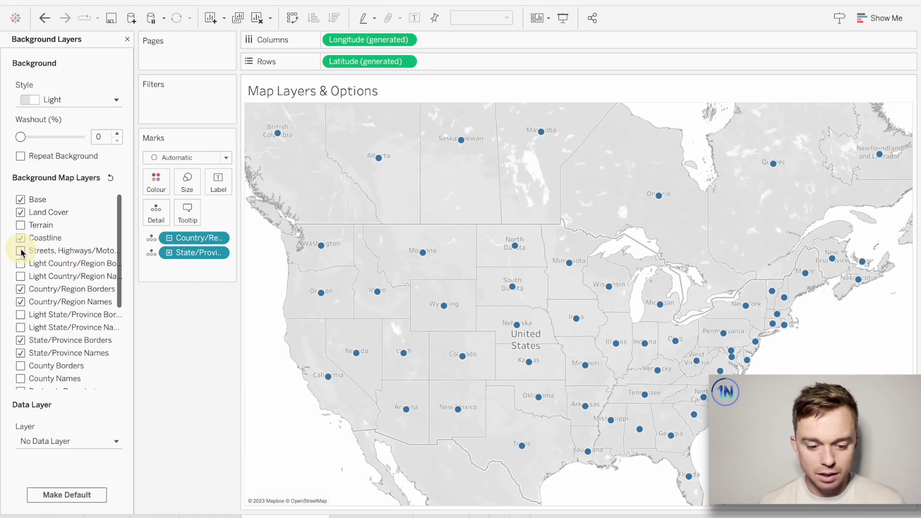
{"action": "left_click", "coordinate": [20, 251]}
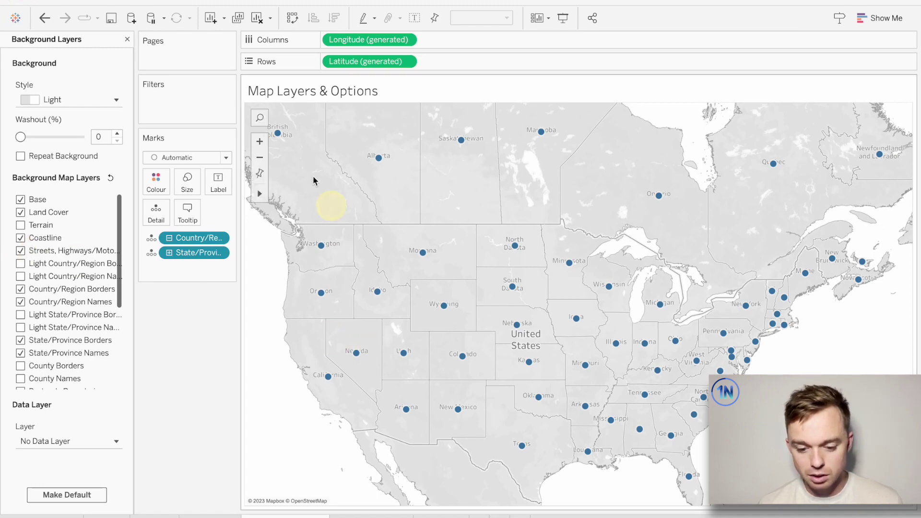
Zoom the map in to Upper Midwest state borders and back out to North America
{"action": "left_click", "coordinate": [259, 142]}
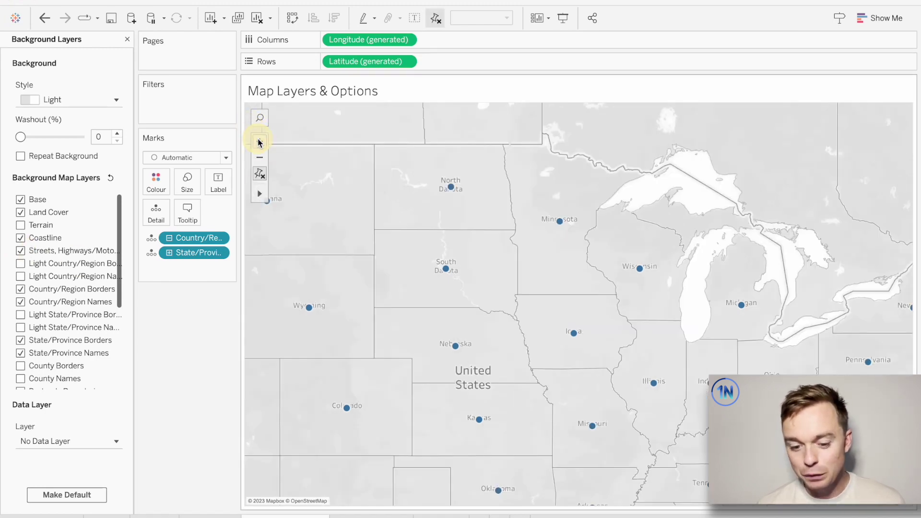
{"action": "left_click", "coordinate": [259, 142]}
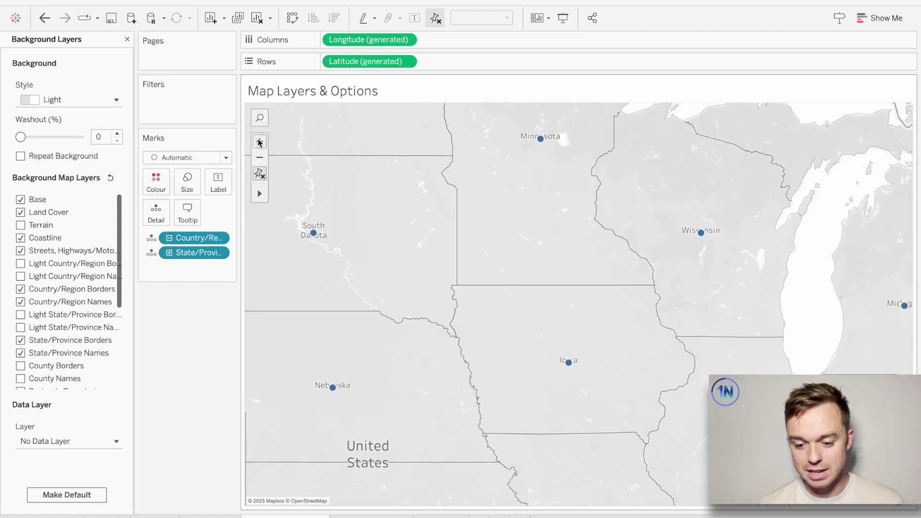
{"action": "left_click", "coordinate": [260, 142]}
{"action": "left_click", "coordinate": [259, 141]}
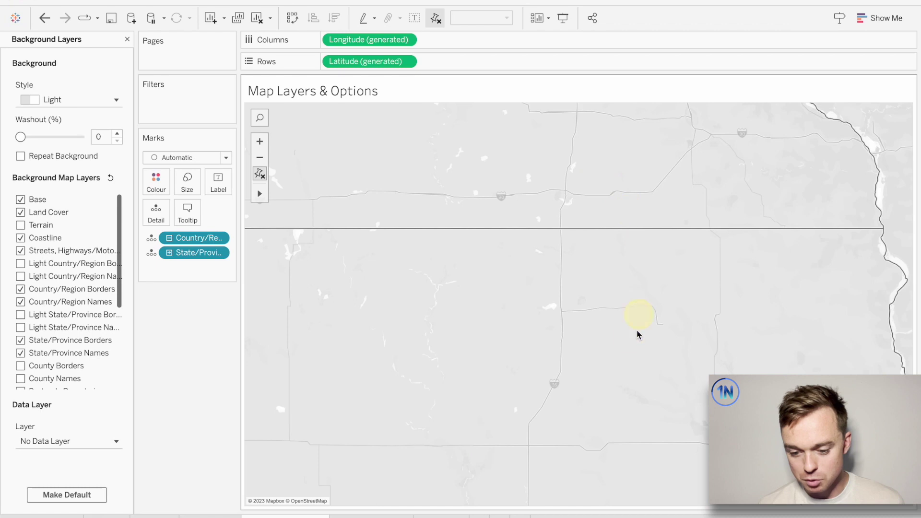
{"action": "left_click", "coordinate": [261, 158]}
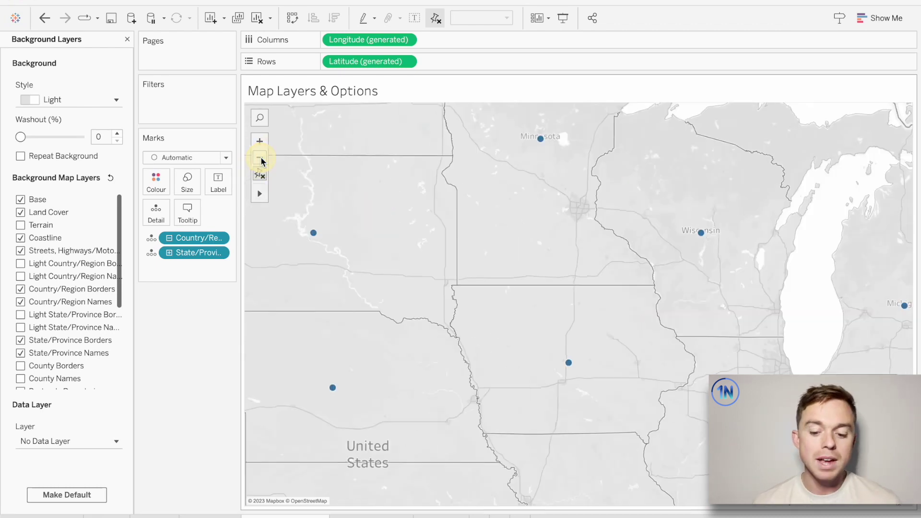
{"action": "left_click", "coordinate": [260, 158]}
{"action": "left_click", "coordinate": [260, 158]}
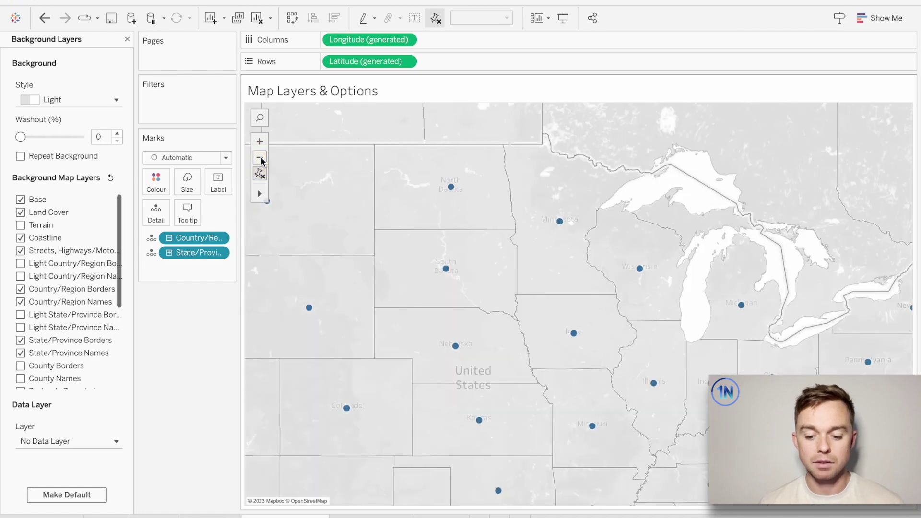
{"action": "left_click", "coordinate": [260, 158]}
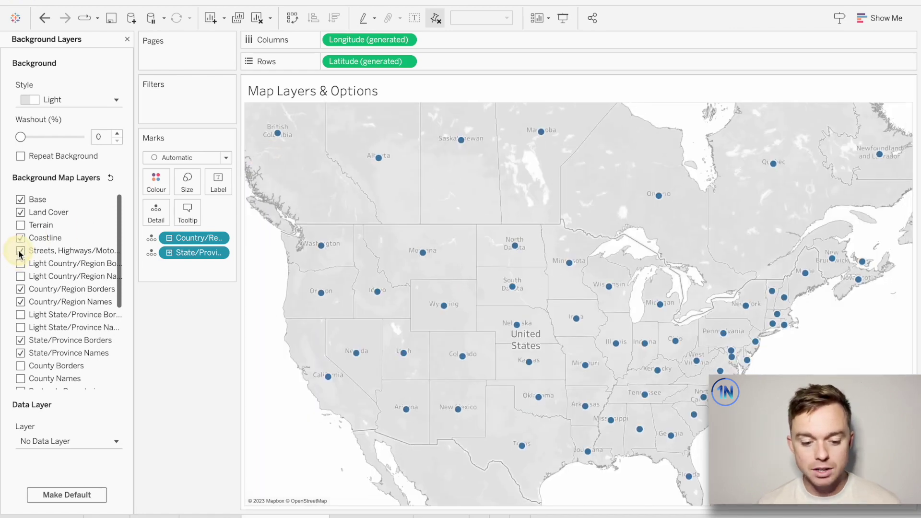
{"action": "left_click", "coordinate": [116, 100]}
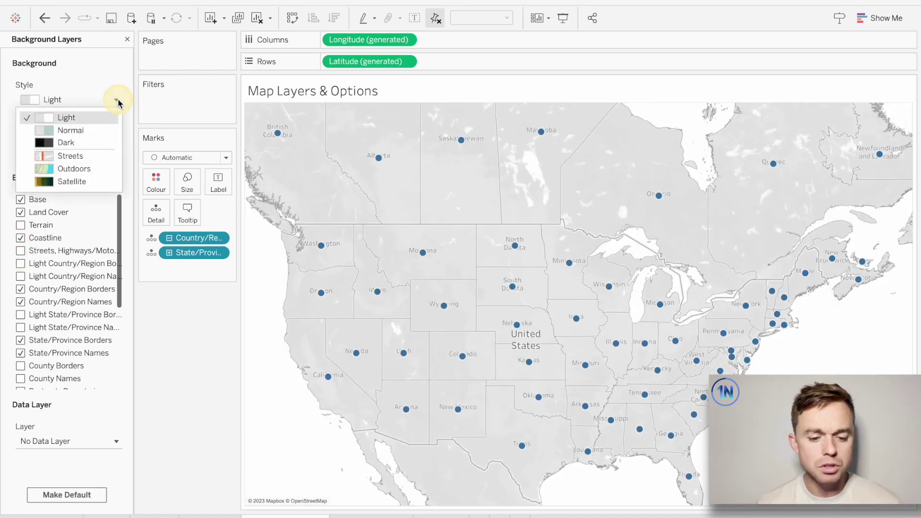
Try the Normal, Outdoors and Satellite background styles, settling on Normal
{"action": "left_click", "coordinate": [82, 130]}
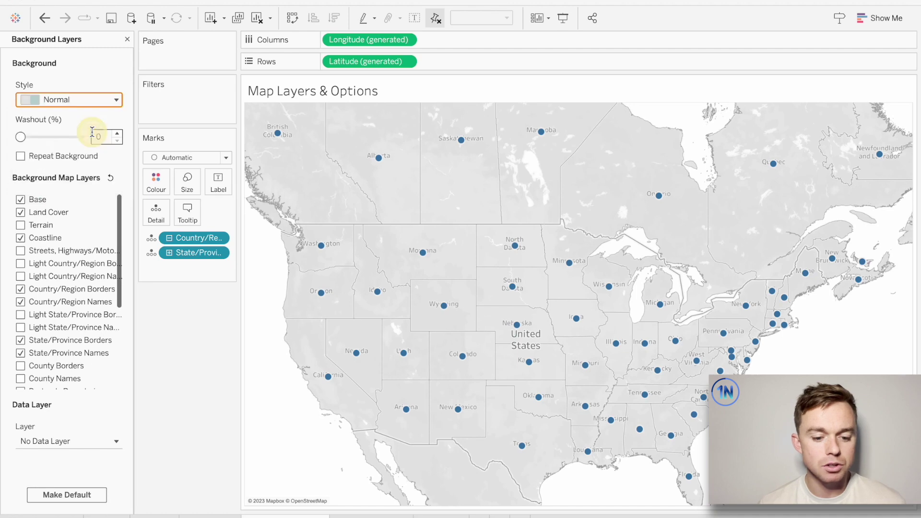
{"action": "left_click", "coordinate": [65, 99]}
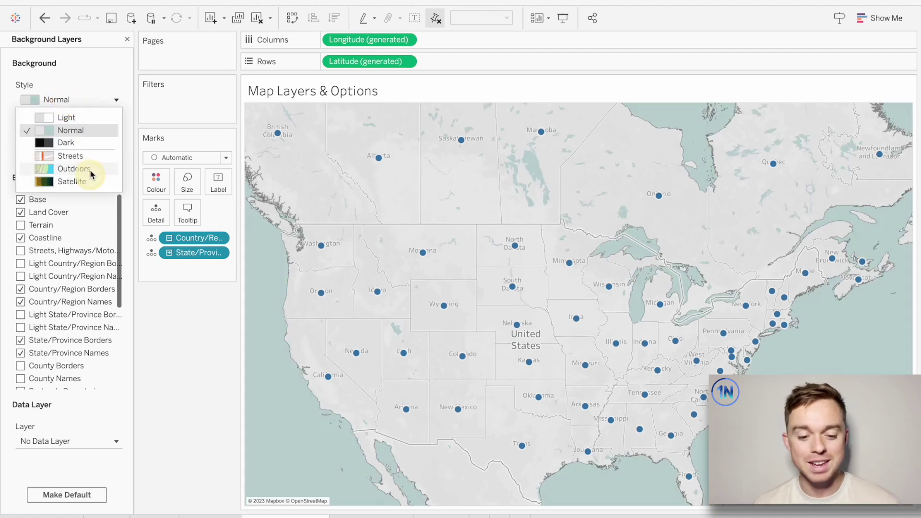
{"action": "left_click", "coordinate": [91, 171]}
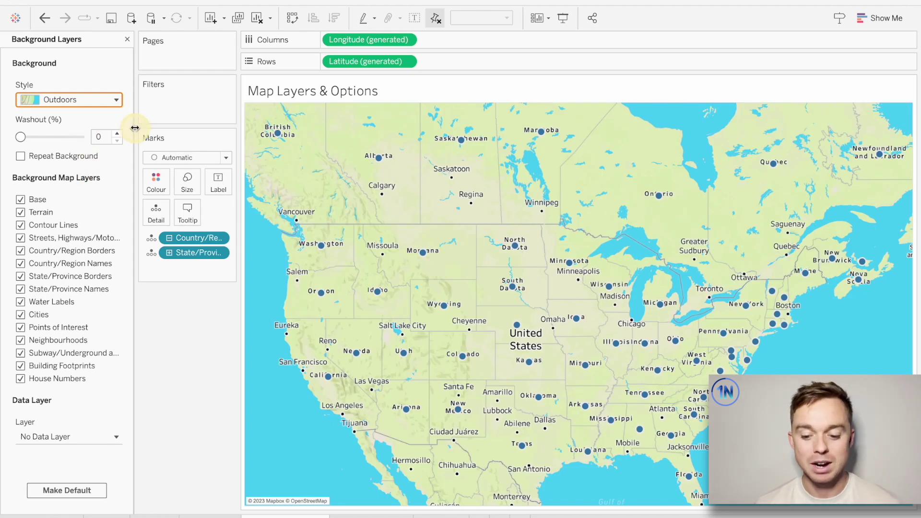
{"action": "left_click", "coordinate": [105, 99]}
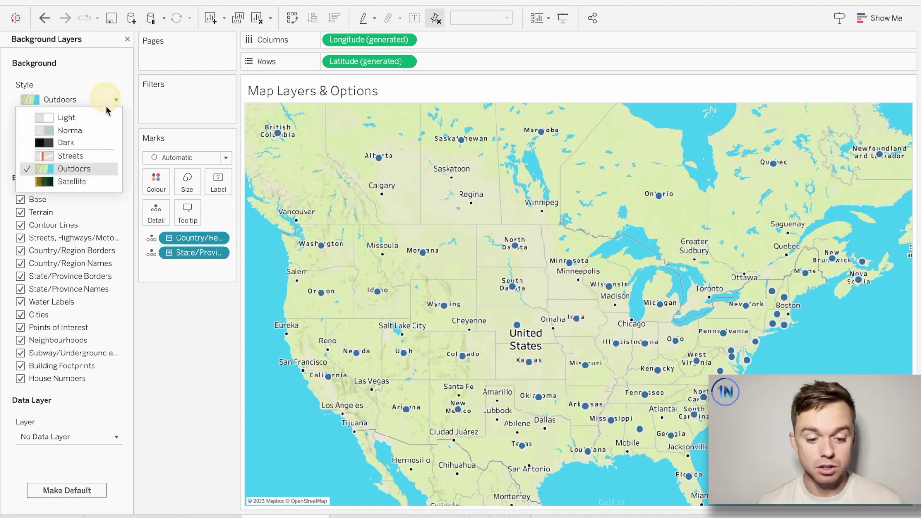
{"action": "left_click", "coordinate": [95, 181]}
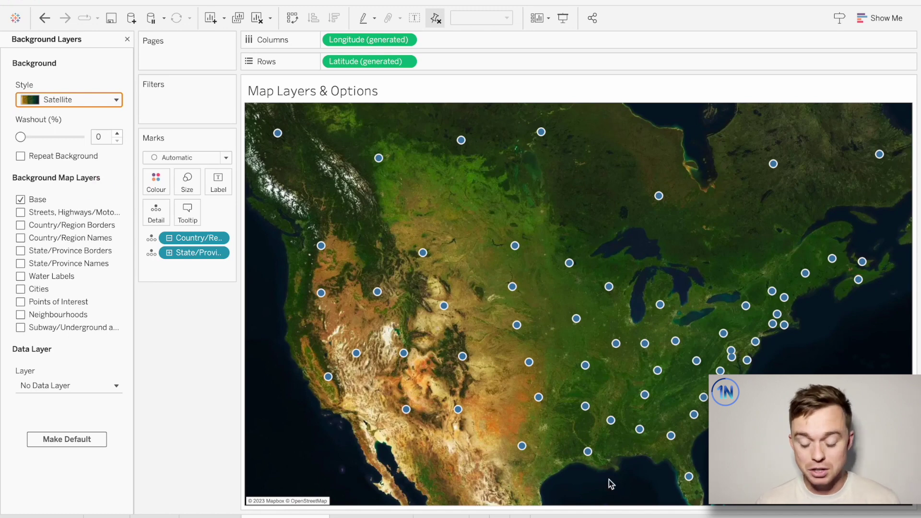
{"action": "left_click", "coordinate": [490, 409]}
{"action": "left_click", "coordinate": [106, 100]}
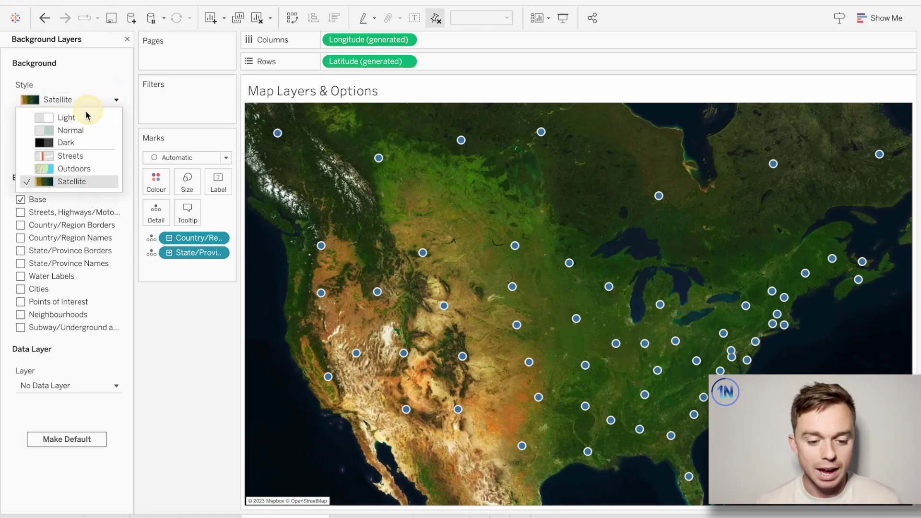
{"action": "left_click", "coordinate": [73, 131]}
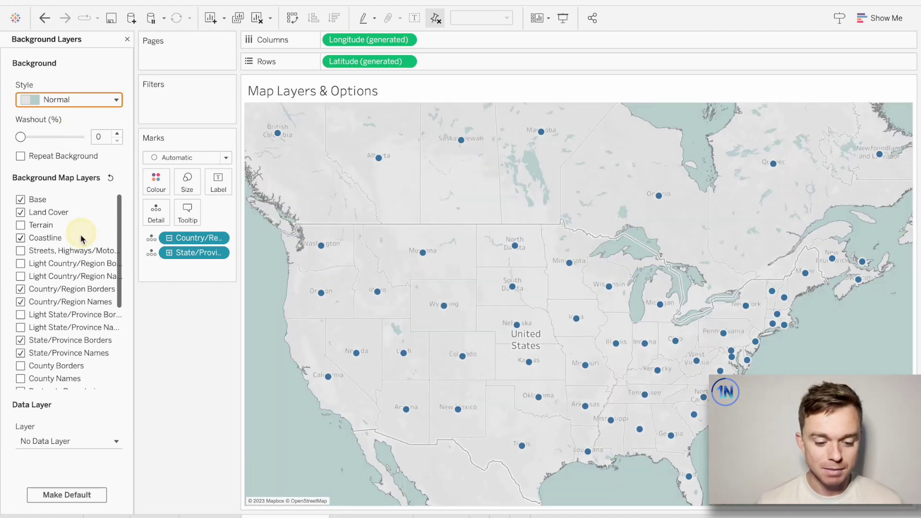
{"action": "scroll", "coordinate": [74, 245], "scroll_direction": "down", "scroll_amount": 5}
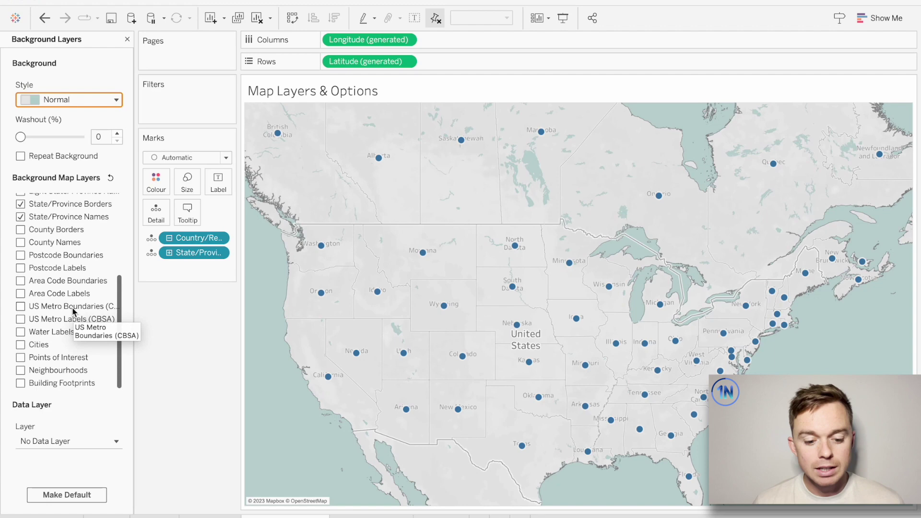
Scroll through the Background Map Layers list, then close the Background Layers pane
{"action": "scroll", "coordinate": [73, 311], "scroll_direction": "up", "scroll_amount": 5}
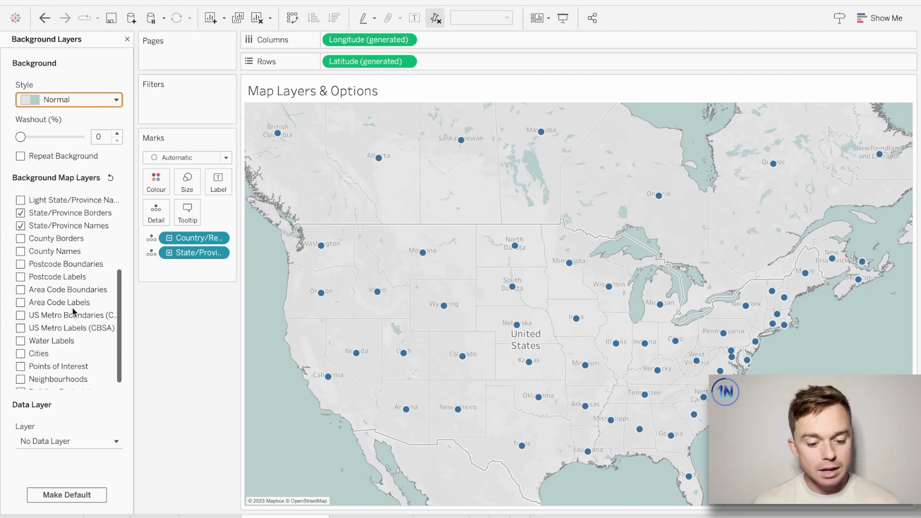
{"action": "scroll", "coordinate": [73, 311], "scroll_direction": "down", "scroll_amount": 5}
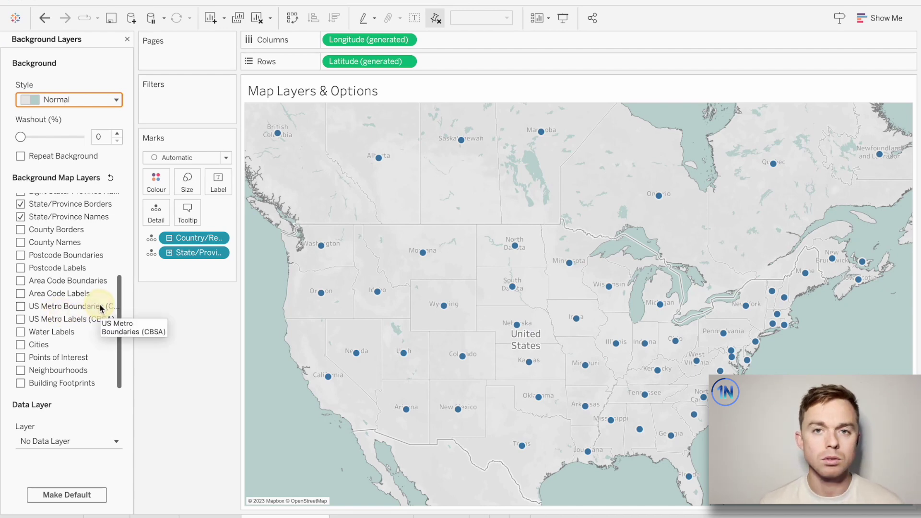
{"action": "scroll", "coordinate": [101, 308], "scroll_direction": "up", "scroll_amount": 5}
{"action": "scroll", "coordinate": [100, 307], "scroll_direction": "down", "scroll_amount": 5}
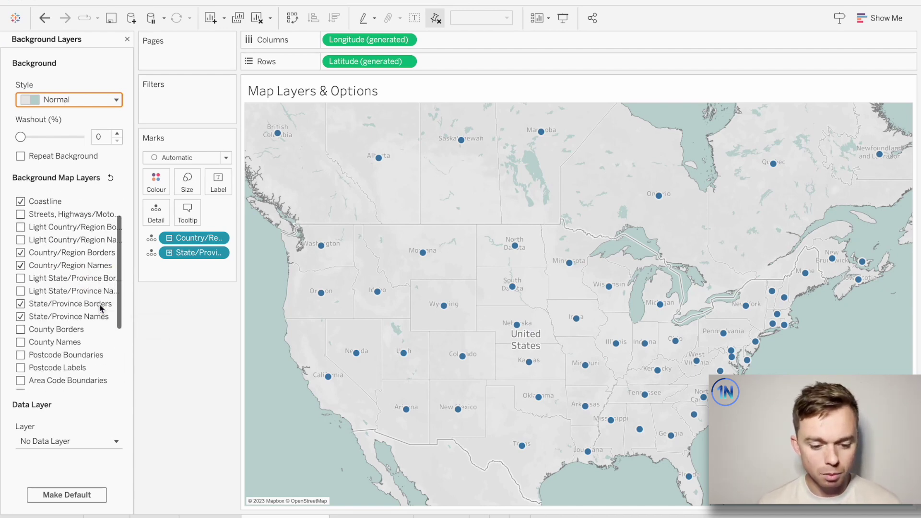
{"action": "scroll", "coordinate": [101, 308], "scroll_direction": "up", "scroll_amount": 5}
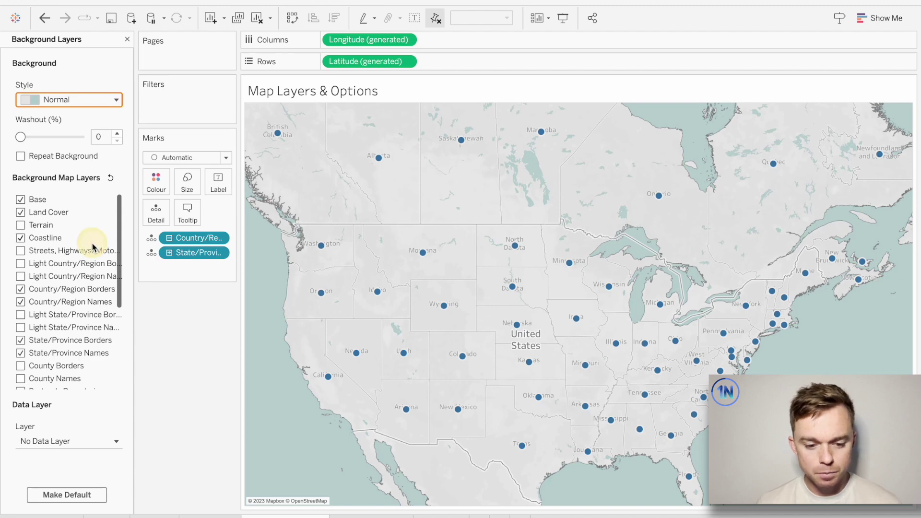
{"action": "left_click", "coordinate": [128, 39]}
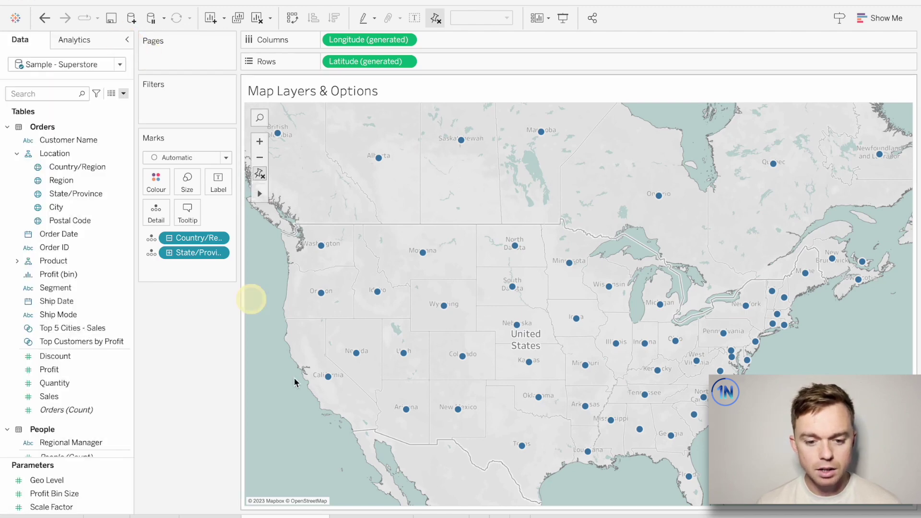
In Map Options, turn off Allow Pan and Zoom and turn on Show Map Scale
{"action": "right_click", "coordinate": [289, 441]}
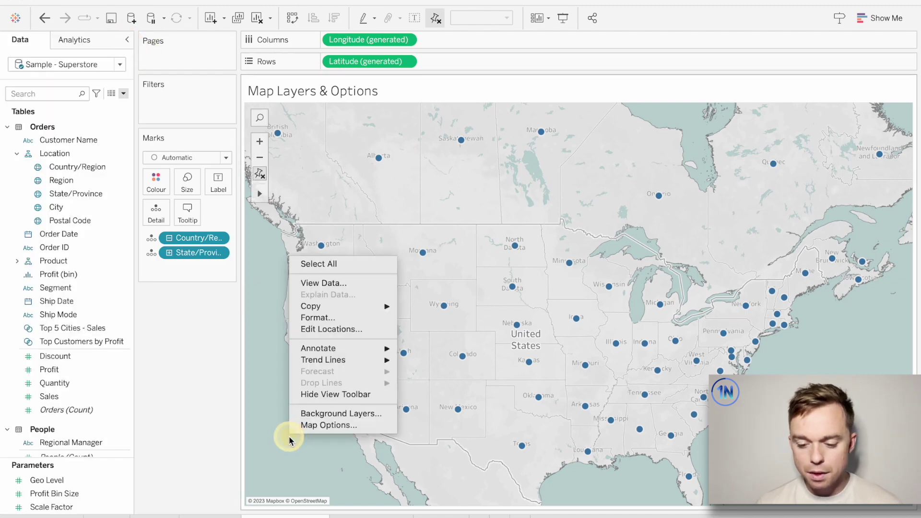
{"action": "left_click", "coordinate": [318, 425]}
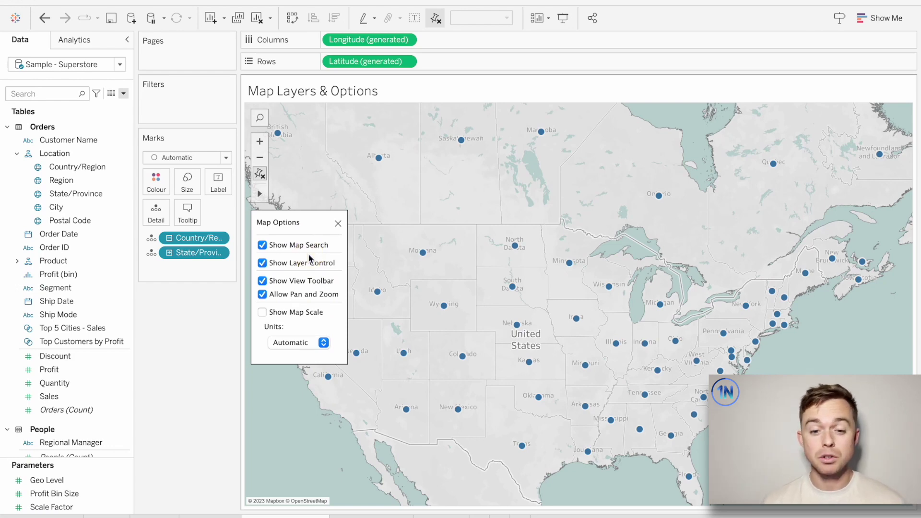
{"action": "left_click", "coordinate": [264, 296]}
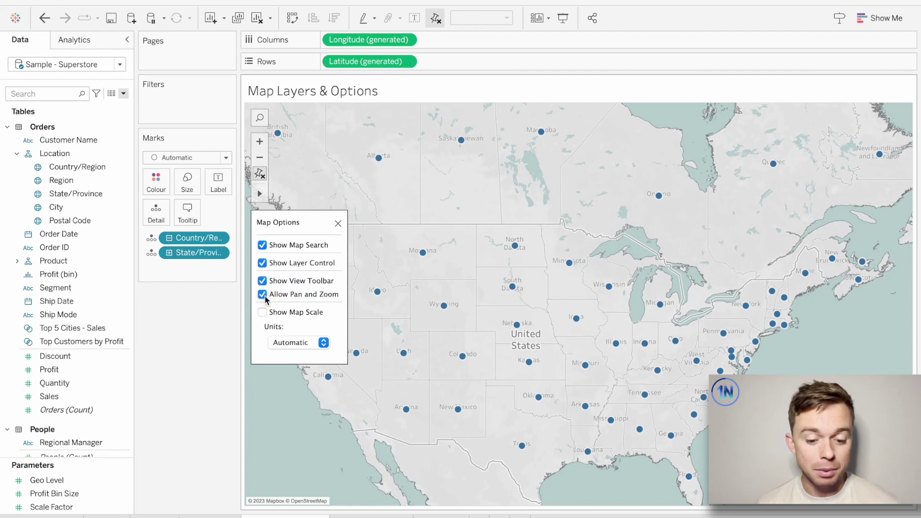
{"action": "left_click", "coordinate": [264, 296]}
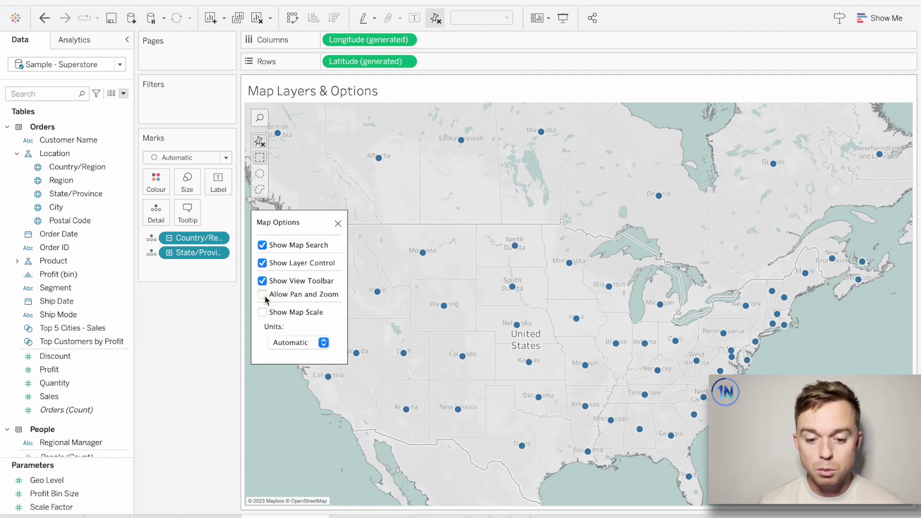
{"action": "left_click", "coordinate": [263, 312]}
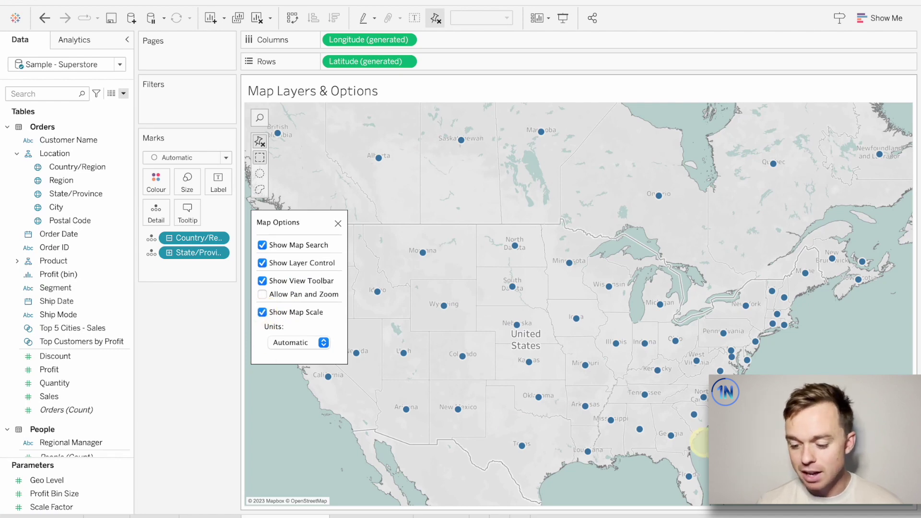
{"action": "left_click", "coordinate": [264, 281]}
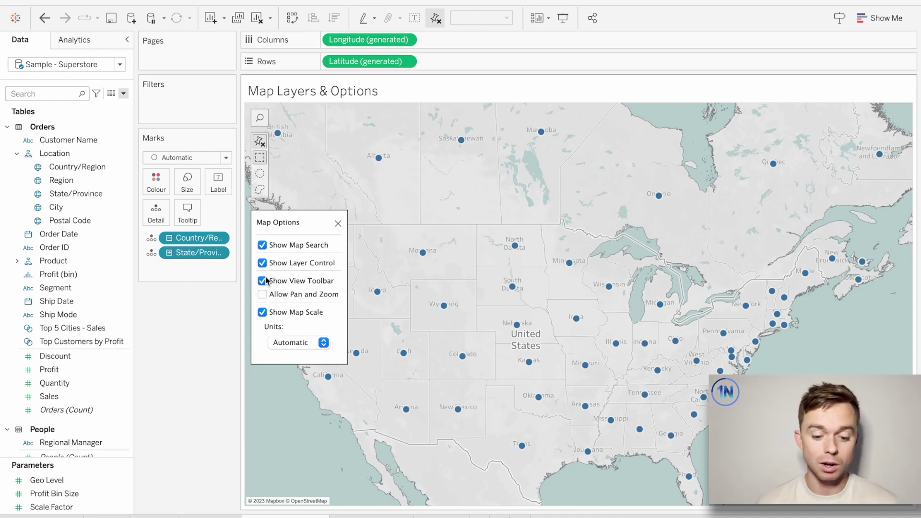
{"action": "left_click", "coordinate": [337, 223]}
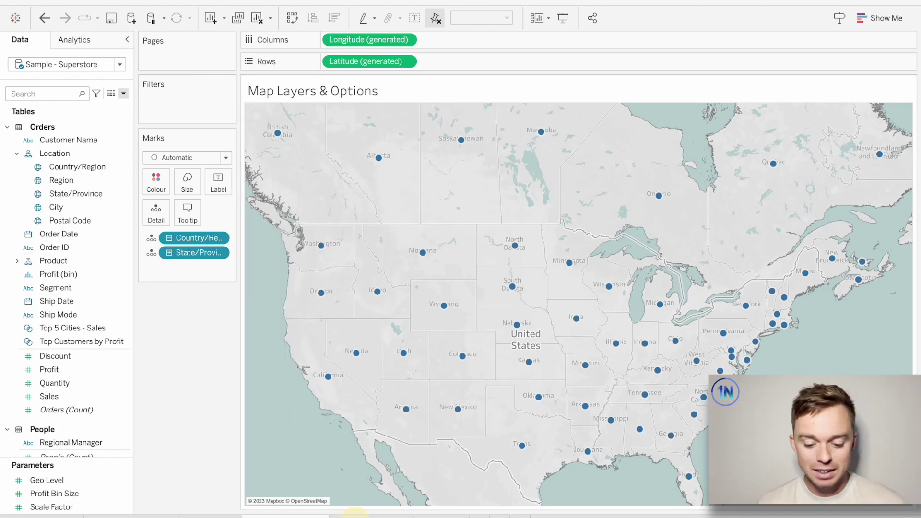
{"action": "left_click", "coordinate": [355, 515]}
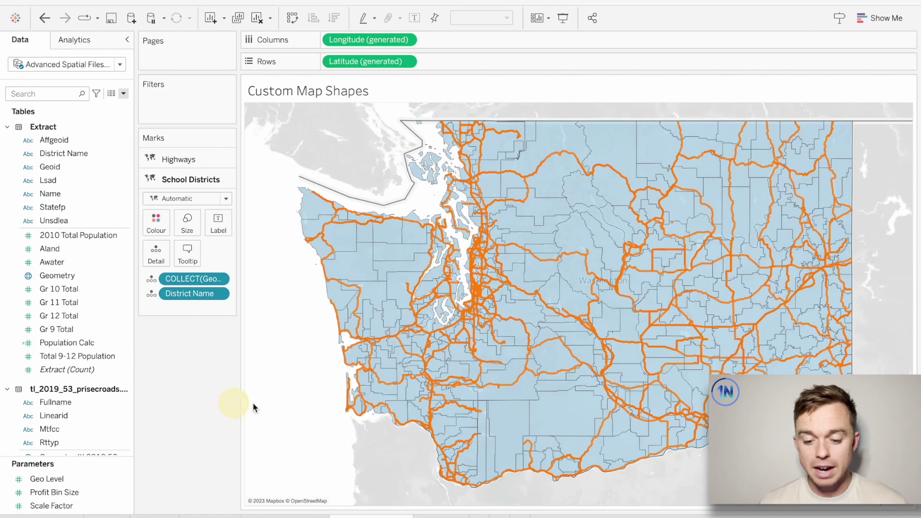
{"action": "mouse_move", "coordinate": [368, 273]}
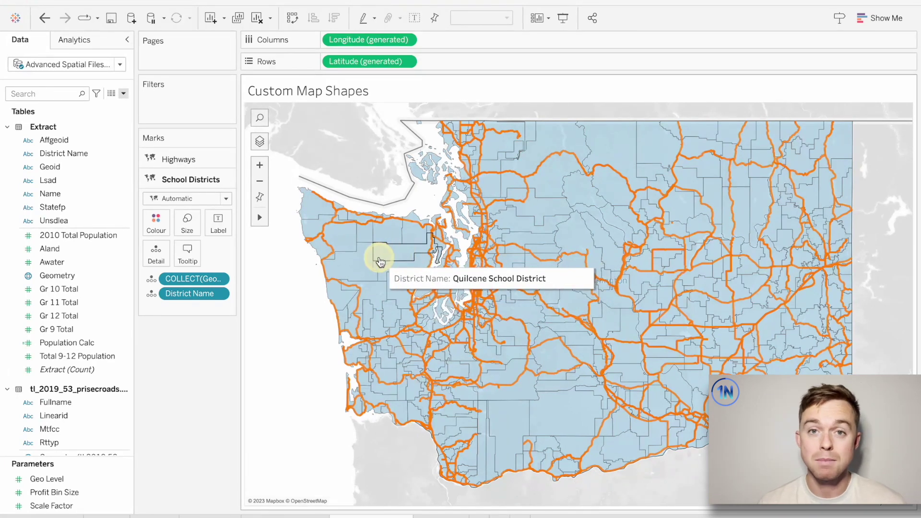
{"action": "left_click", "coordinate": [483, 278]}
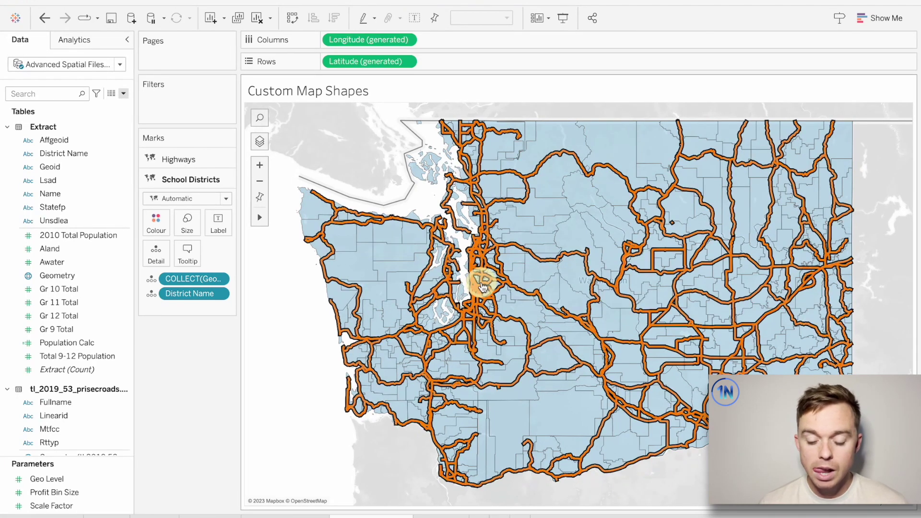
{"action": "left_click", "coordinate": [489, 281]}
{"action": "left_click", "coordinate": [473, 310]}
{"action": "left_click", "coordinate": [477, 275]}
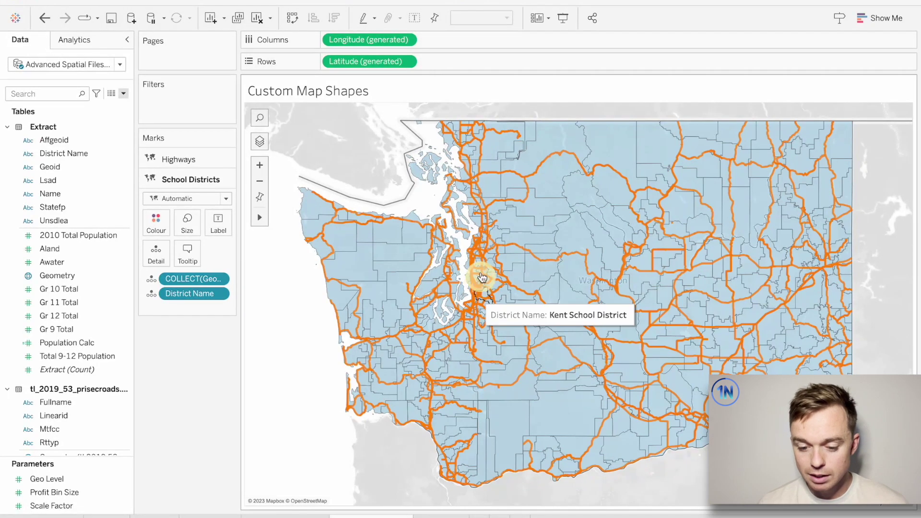
{"action": "left_click", "coordinate": [600, 350]}
{"action": "left_click", "coordinate": [578, 253]}
{"action": "left_click", "coordinate": [573, 225]}
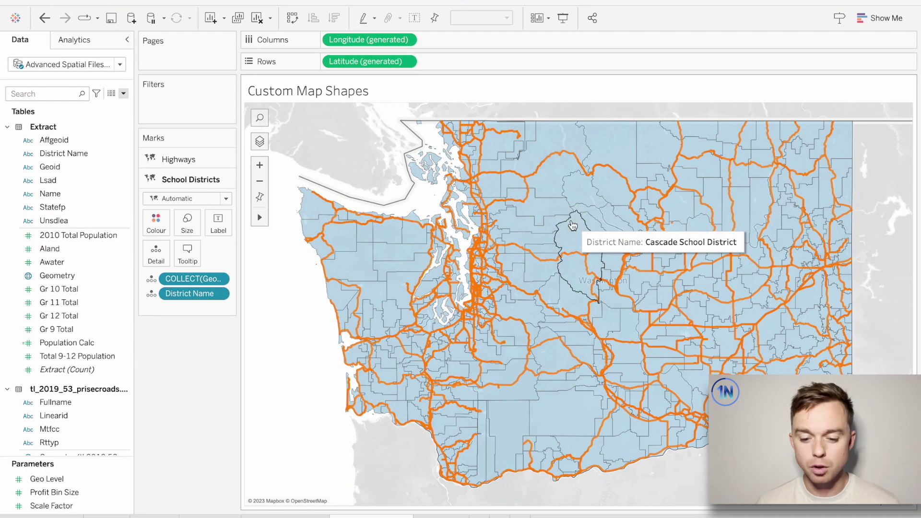
{"action": "left_click", "coordinate": [478, 226]}
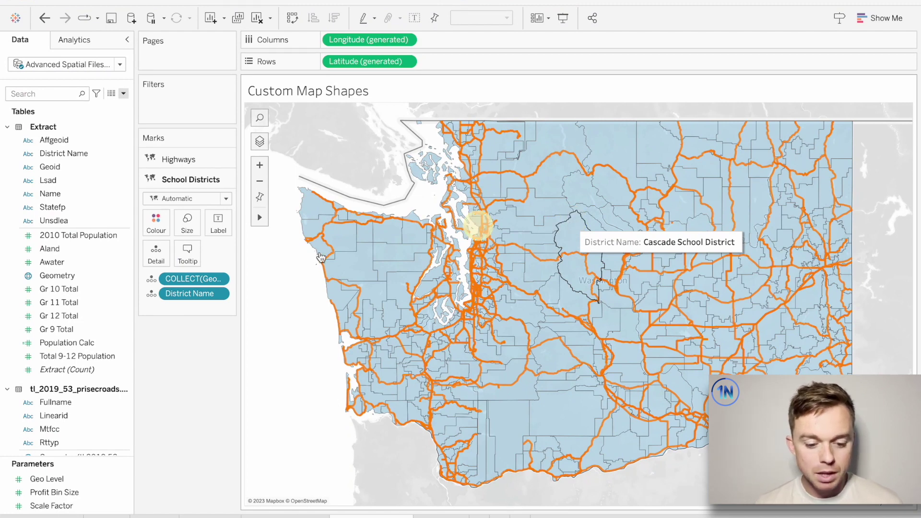
{"action": "scroll", "coordinate": [79, 327], "scroll_direction": "down", "scroll_amount": 10}
{"action": "left_click", "coordinate": [83, 327]}
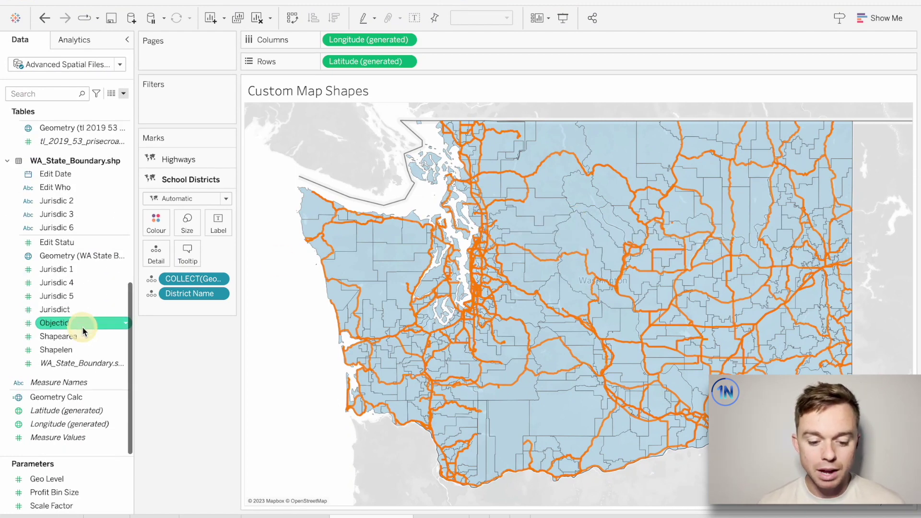
{"action": "scroll", "coordinate": [82, 330], "scroll_direction": "up", "scroll_amount": 10}
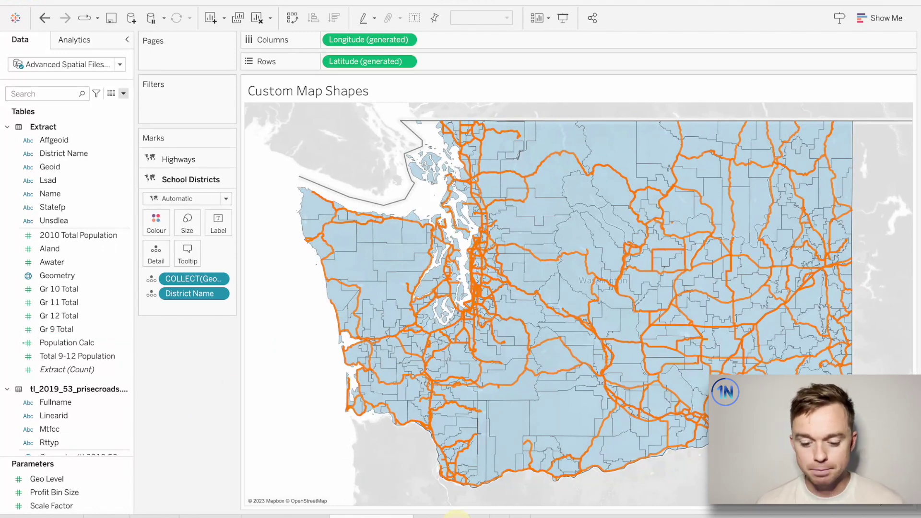
{"action": "left_click", "coordinate": [455, 515]}
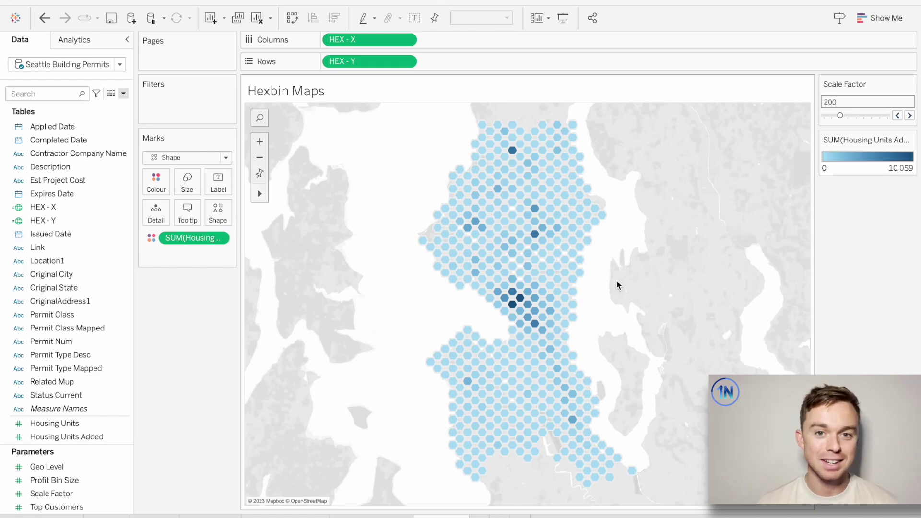
View the Hexbin Maps sheet's Seattle hexagons shaded by Housing Units Added, 0 to 10 059
{"action": "mouse_move", "coordinate": [552, 288]}
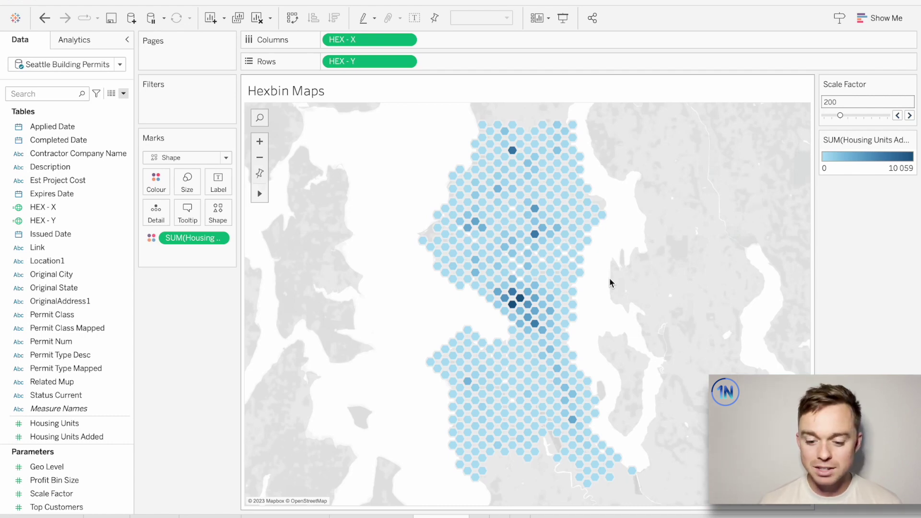
{"action": "left_click", "coordinate": [308, 284]}
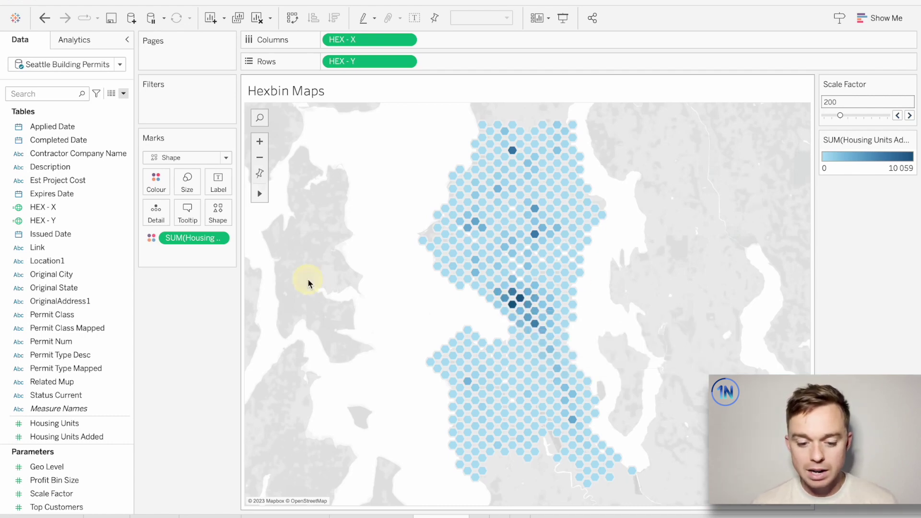